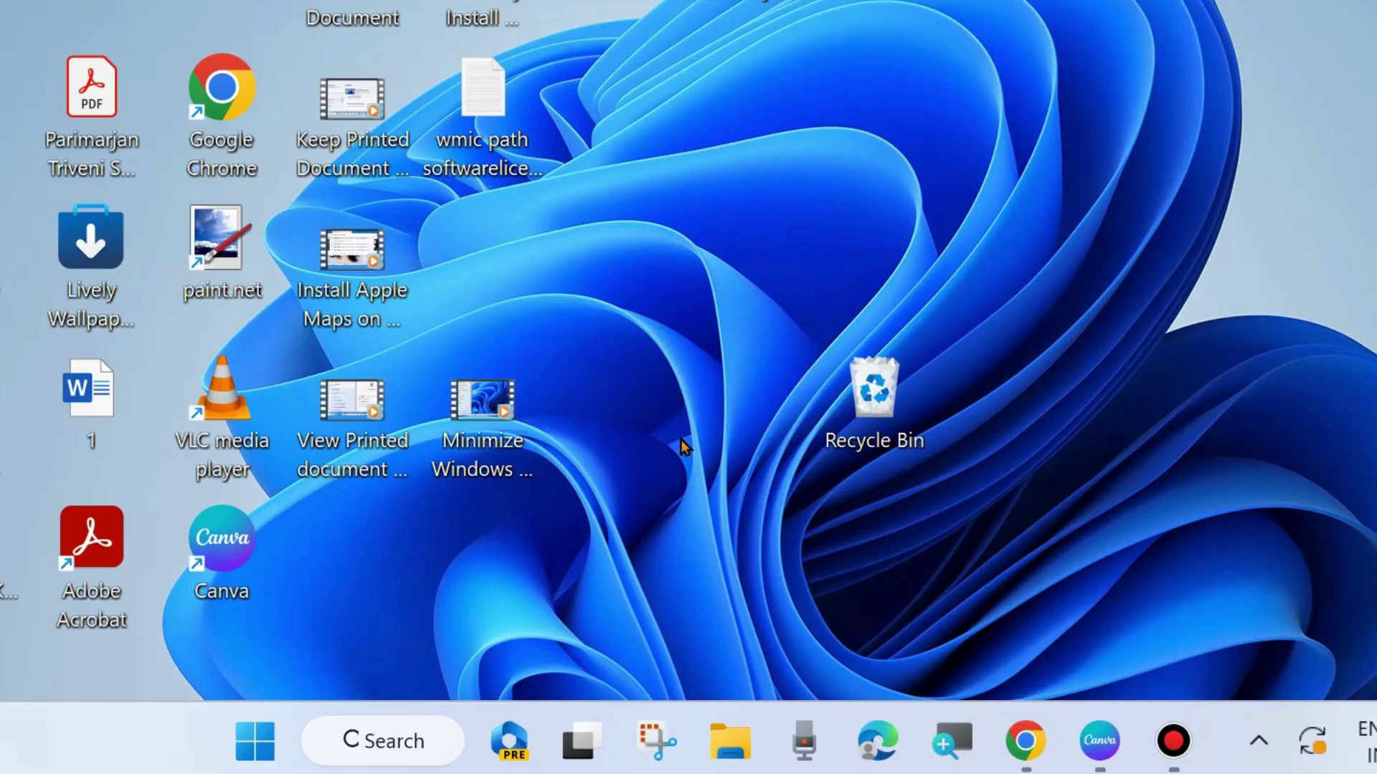
Open File Explorer, view the drives under This PC, and minimize the window
left_click(728, 746)
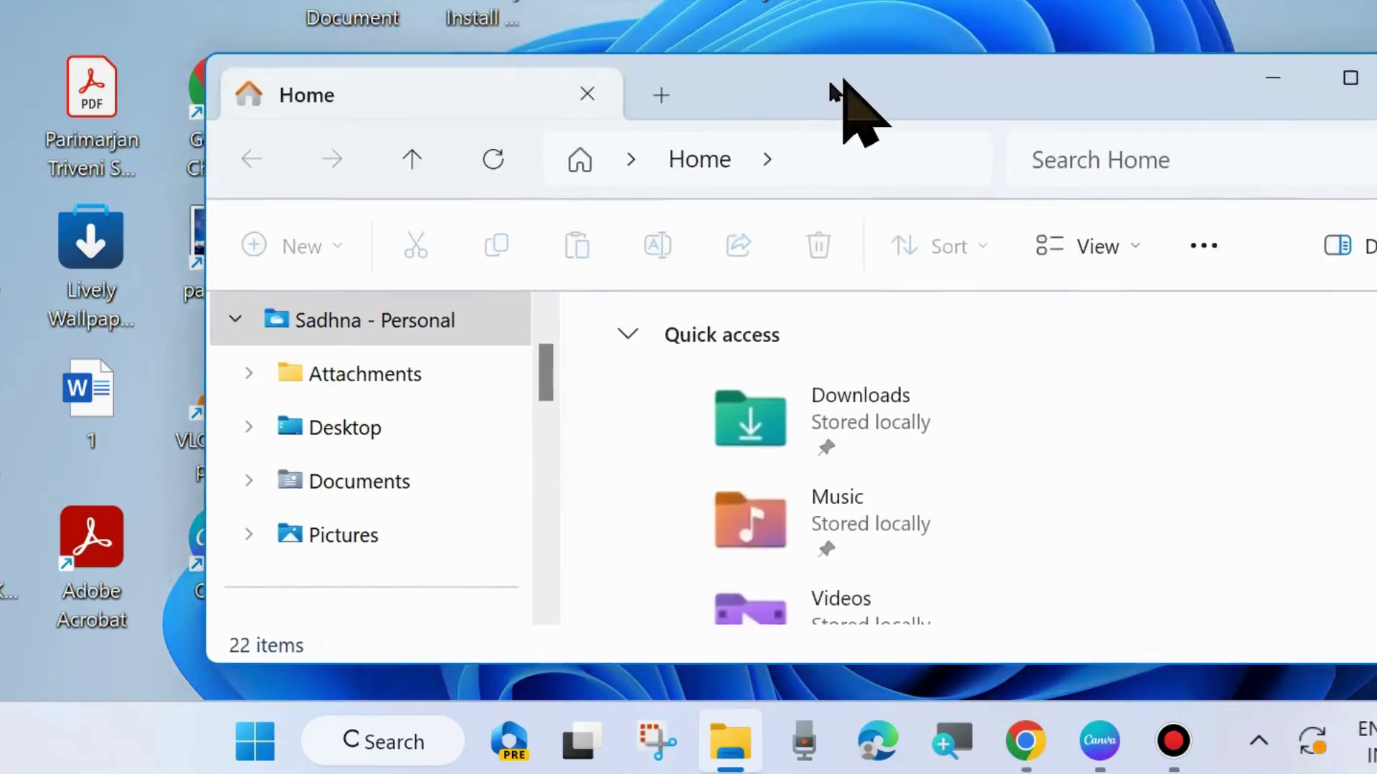
scroll(295, 510, "down", 5)
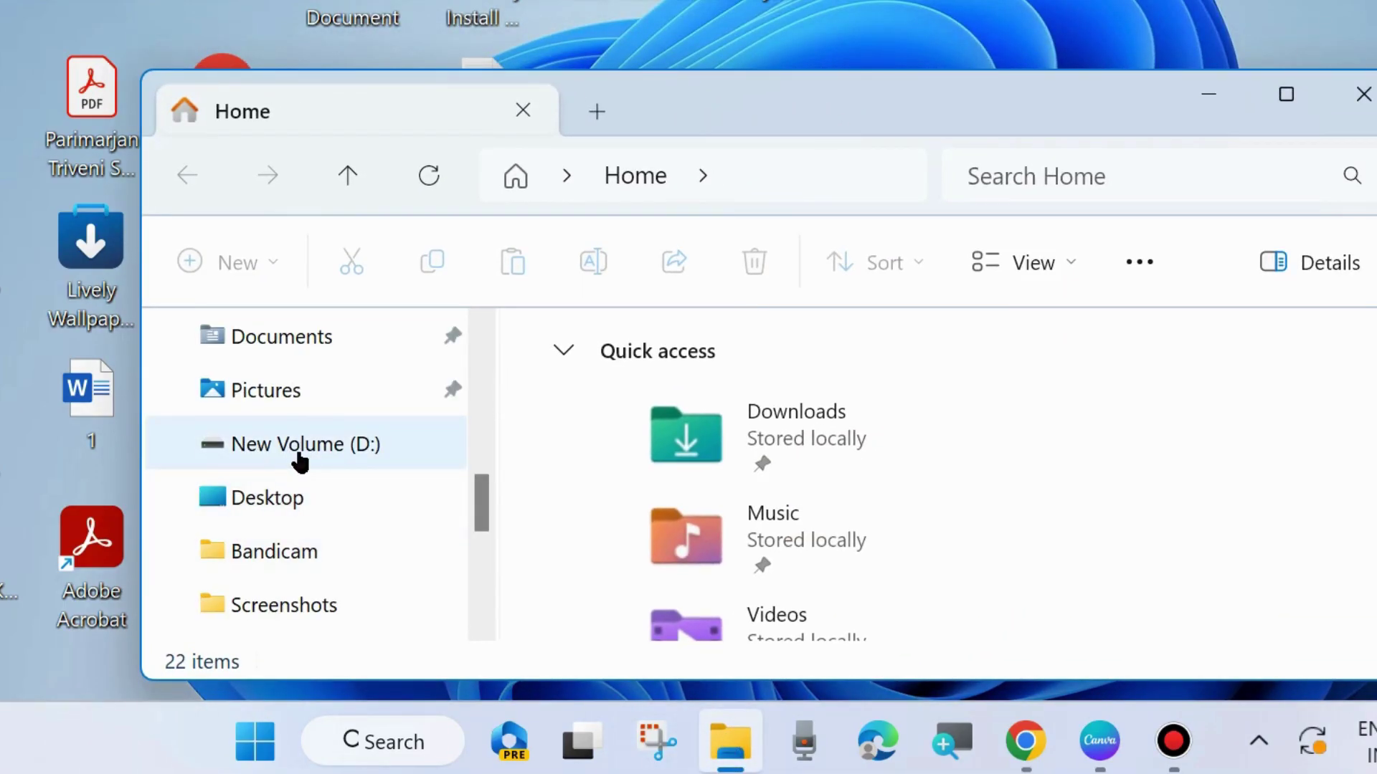
scroll(305, 466, "down", 3)
left_click(273, 342)
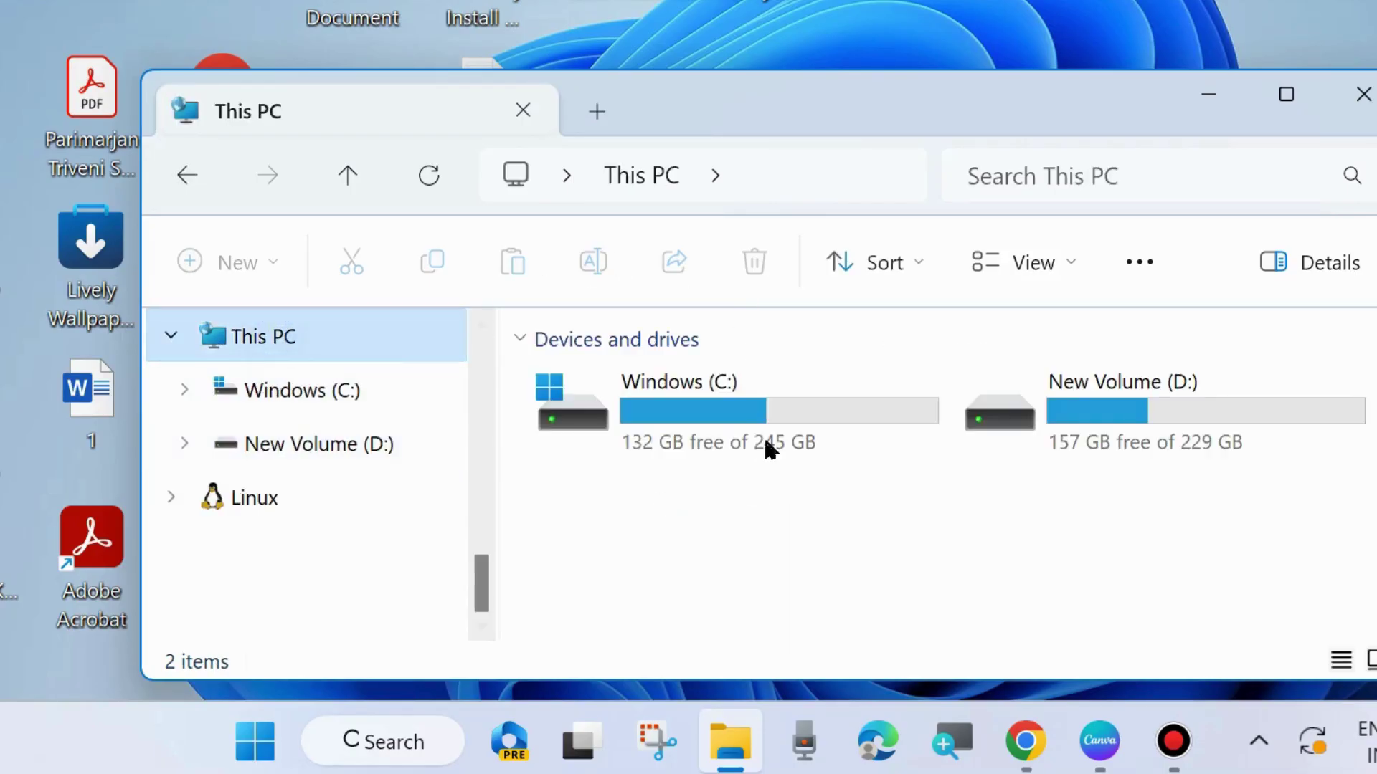
left_click(1208, 95)
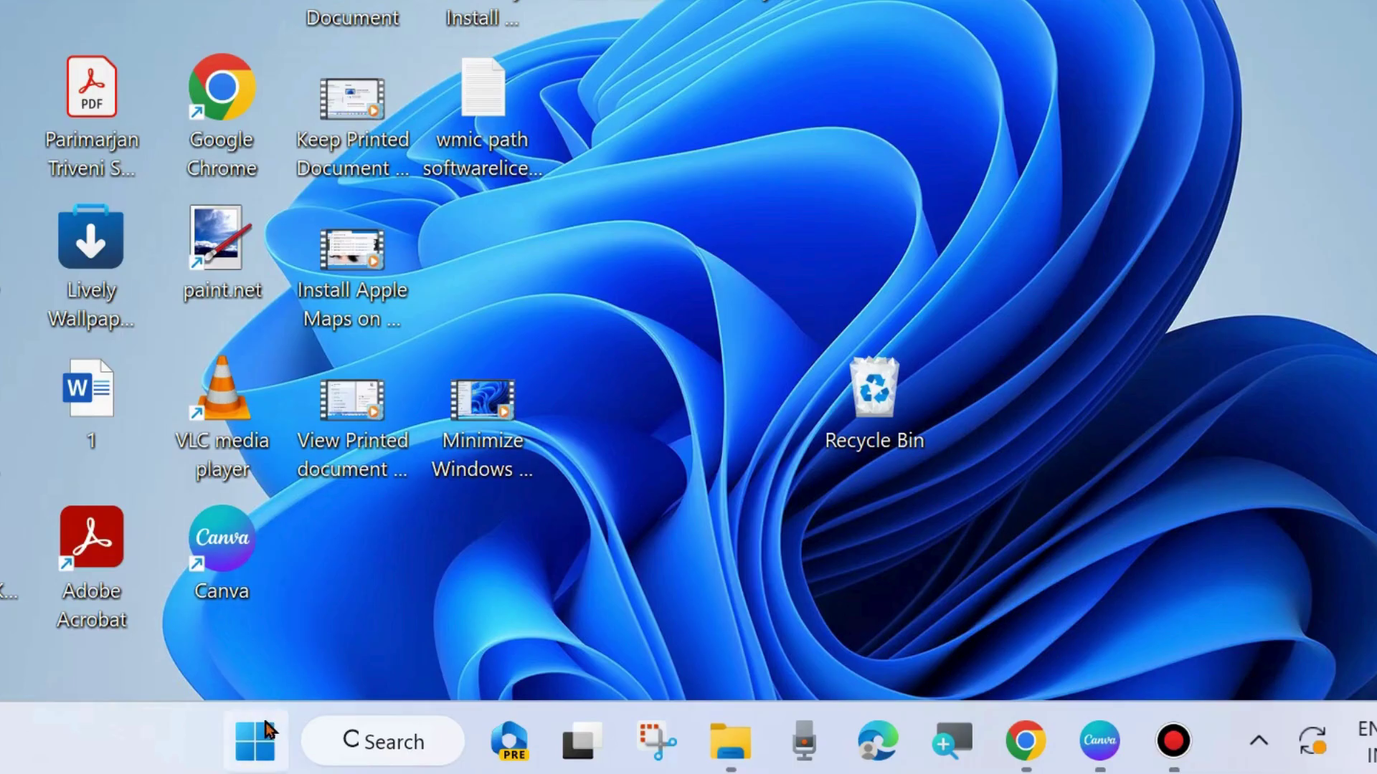
Restart the Windows Explorer process in Task Manager and close Task Manager
right_click(258, 749)
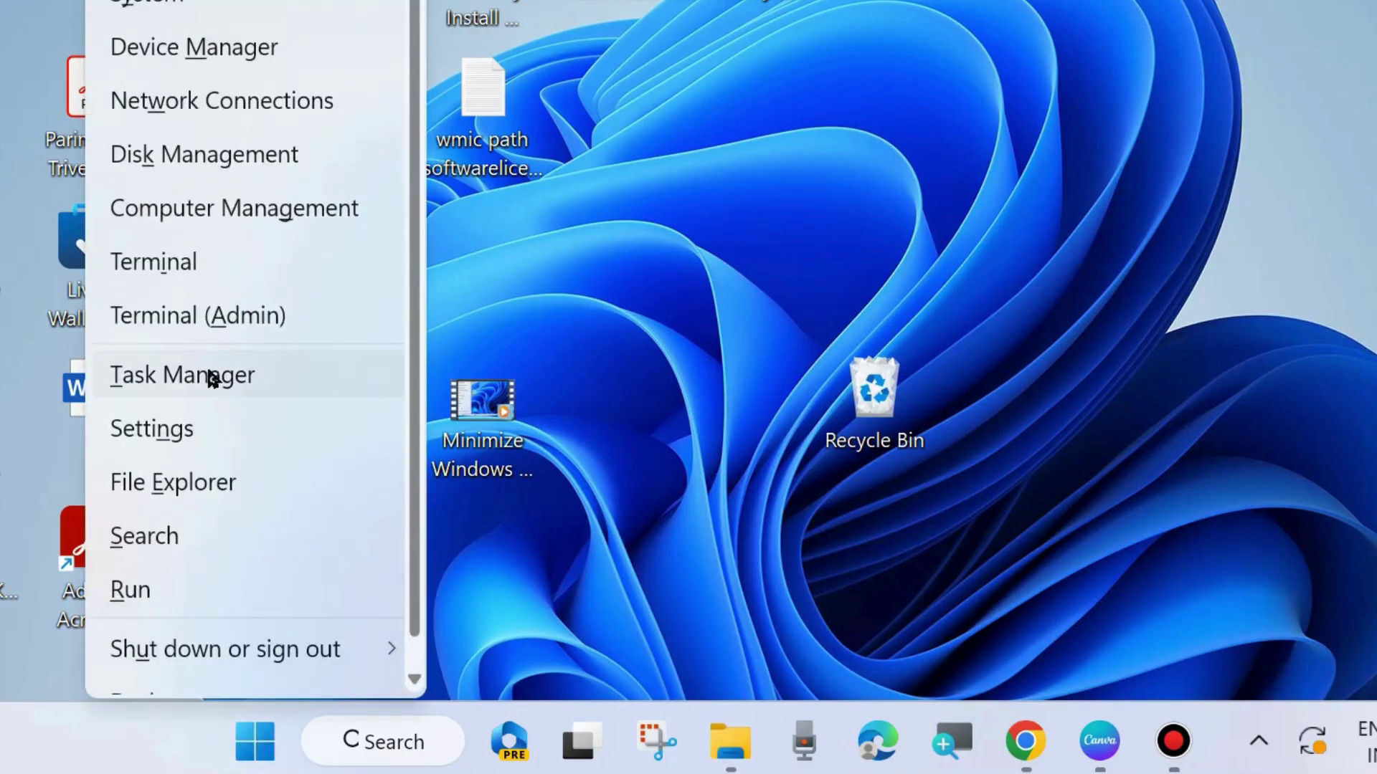
left_click(212, 378)
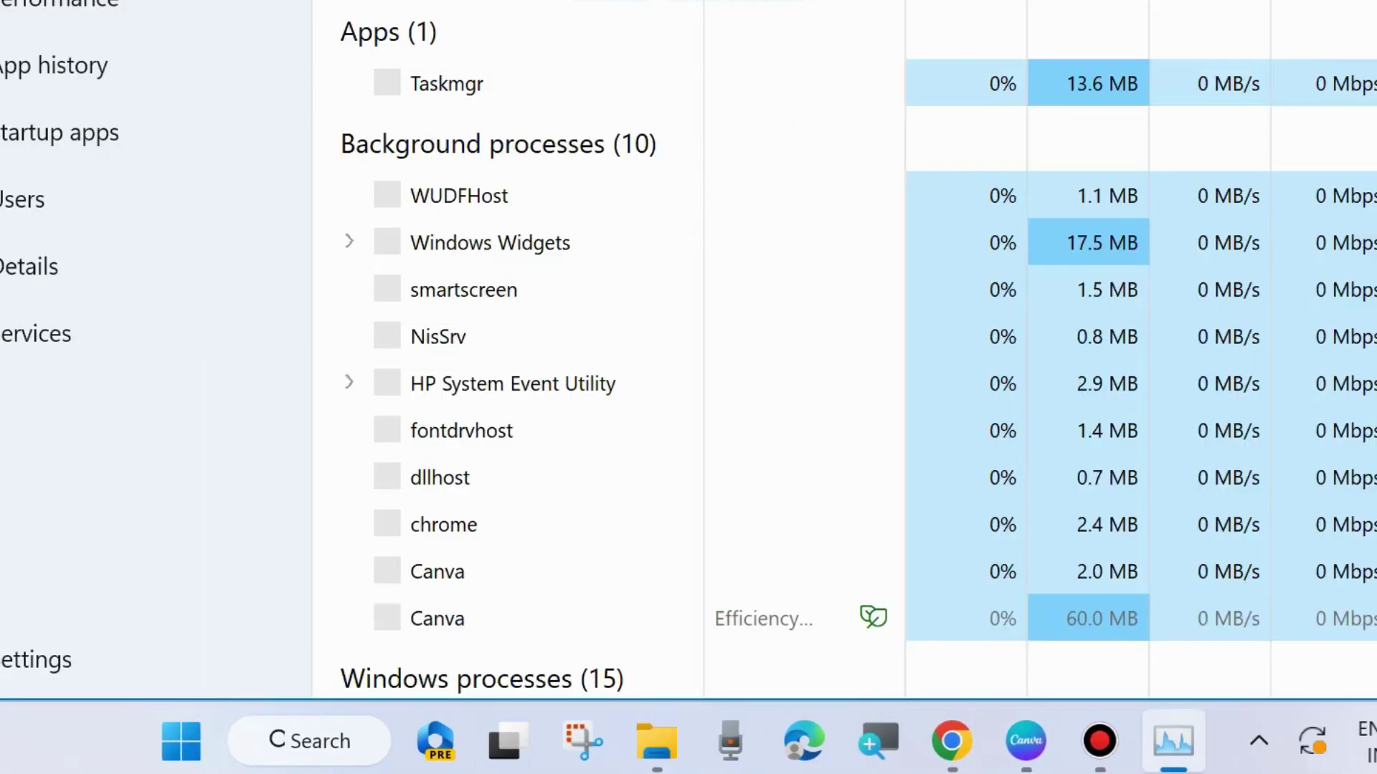
left_click_drag(953, 0, 1039, 32)
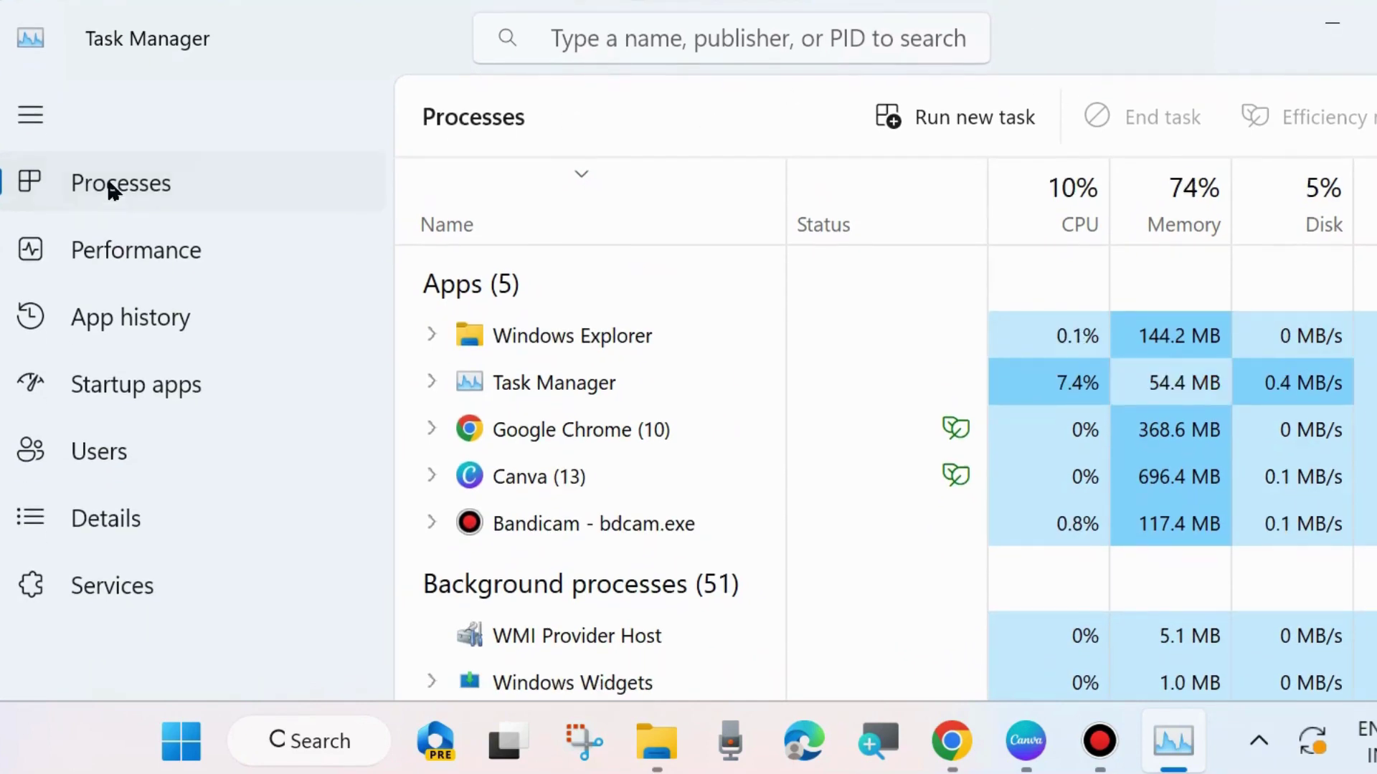
left_click(561, 339)
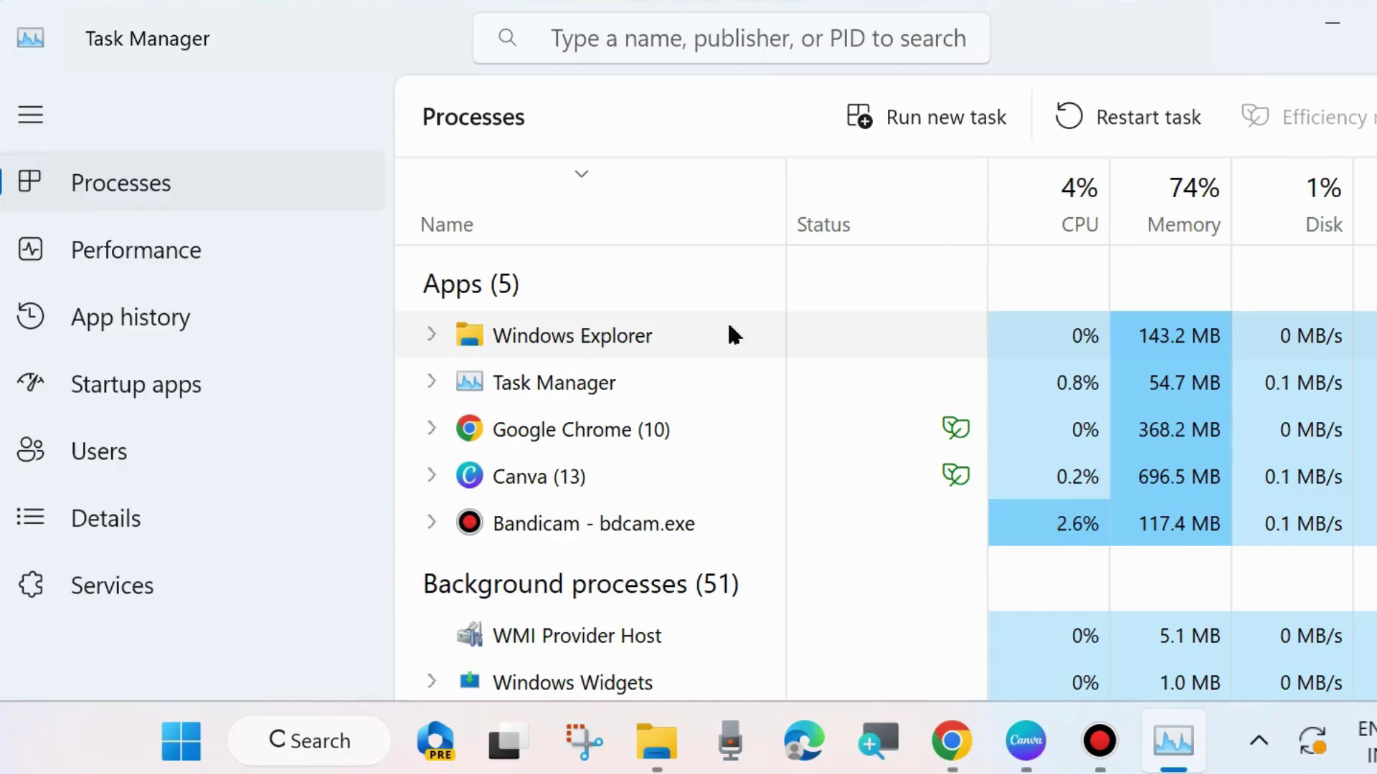
left_click(1126, 114)
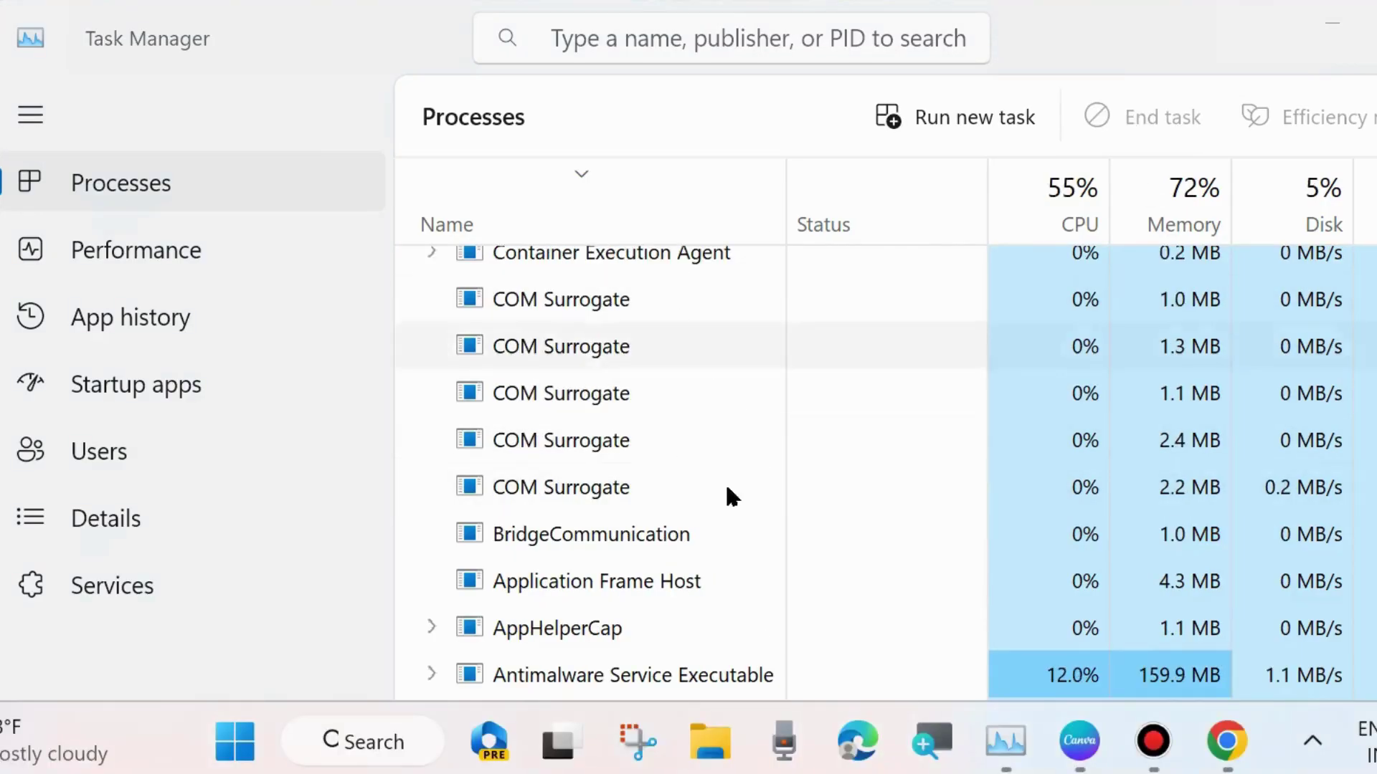
scroll(704, 489, "up", 5)
scroll(678, 548, "up", 10)
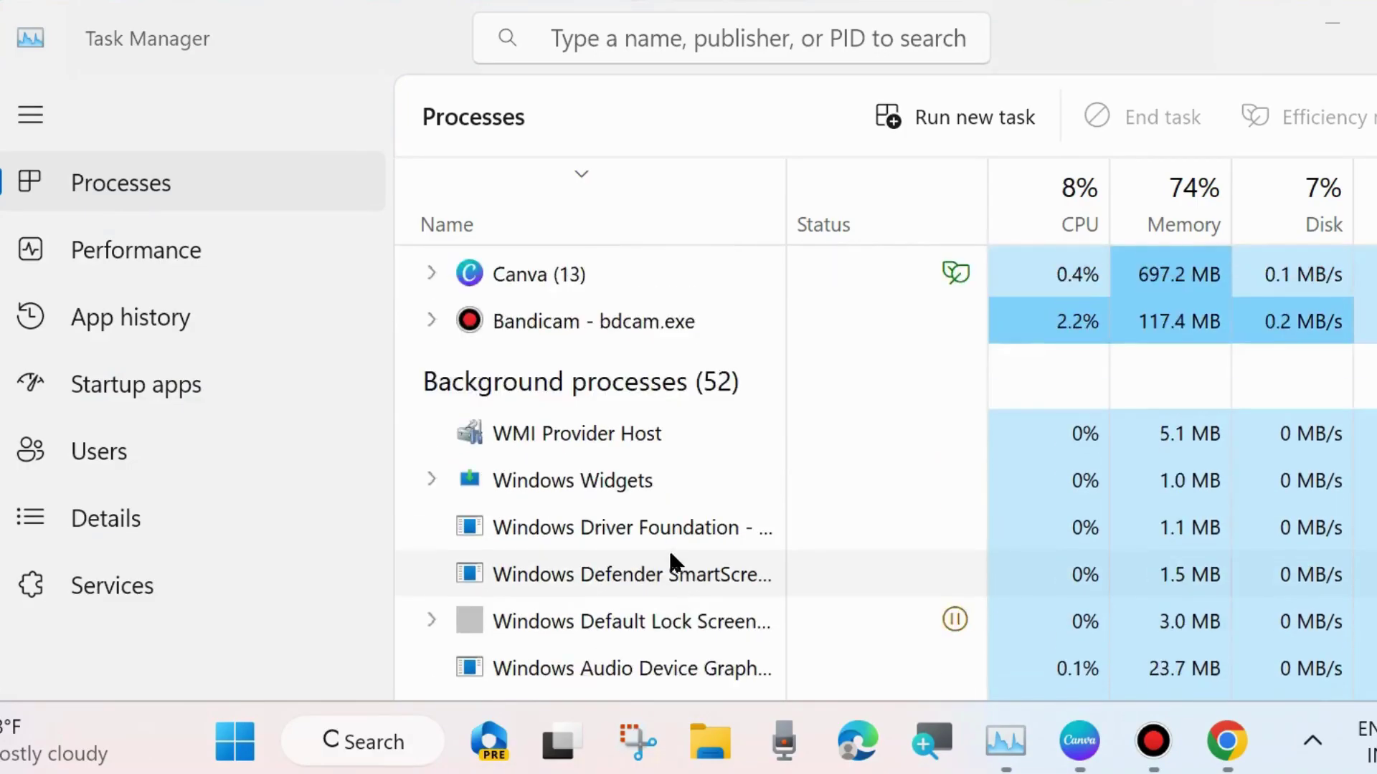
scroll(669, 549, "up", 3)
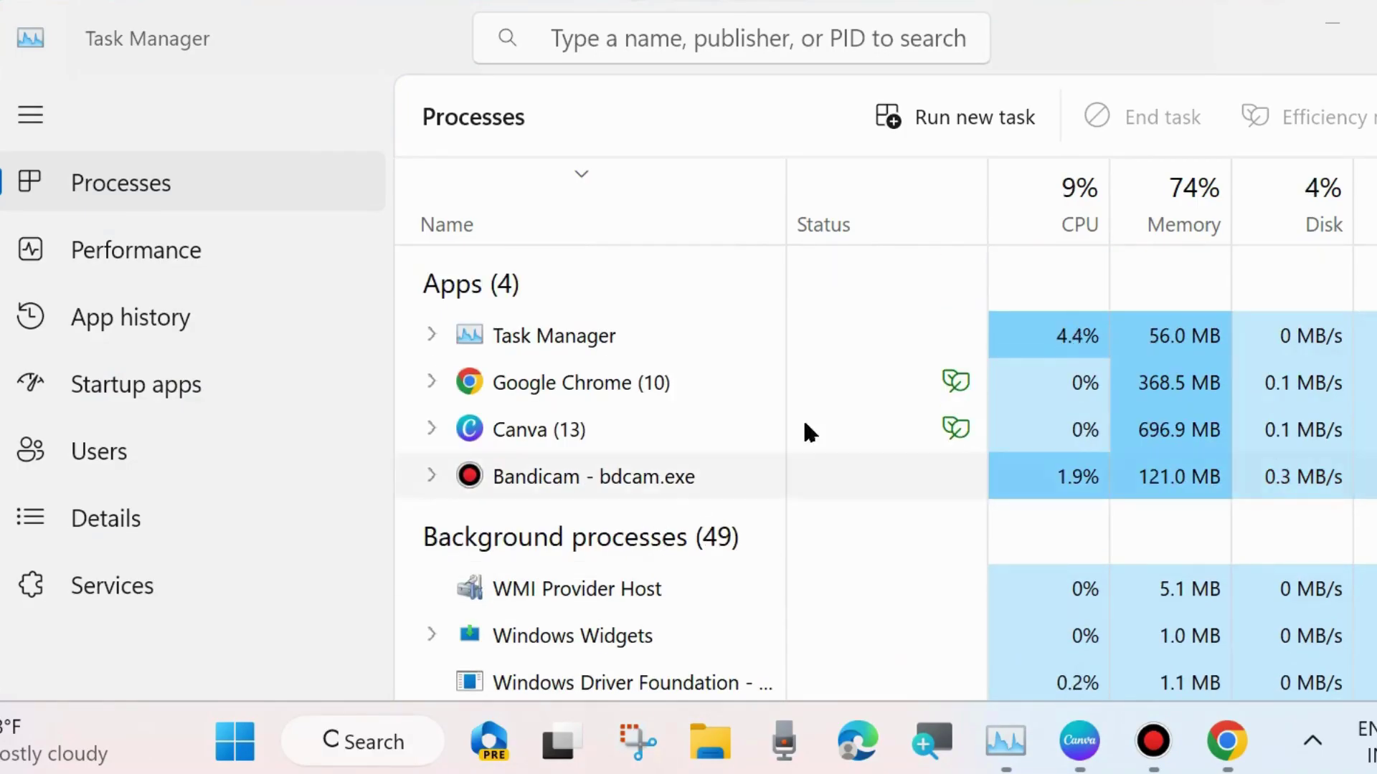
key("alt+F4")
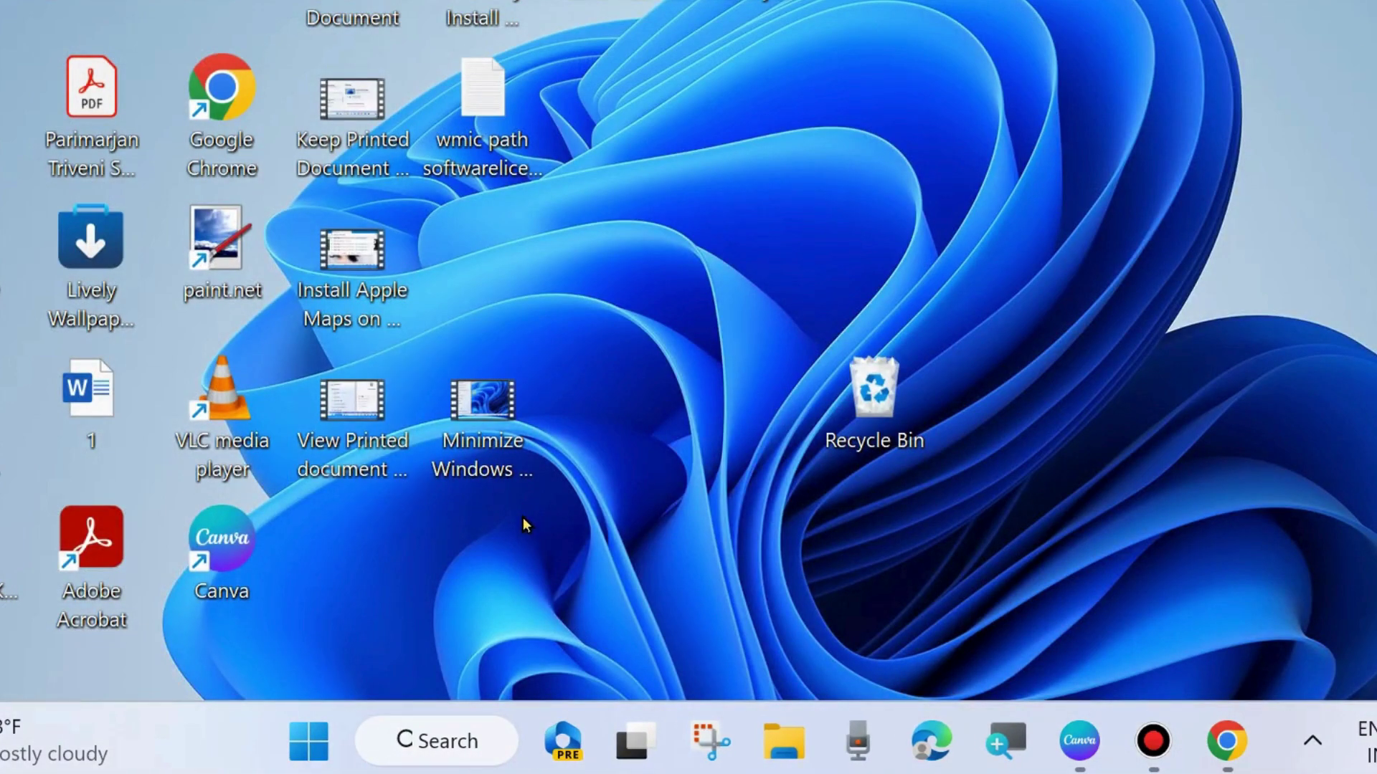
Open Windows Settings and go to the System page
right_click(296, 734)
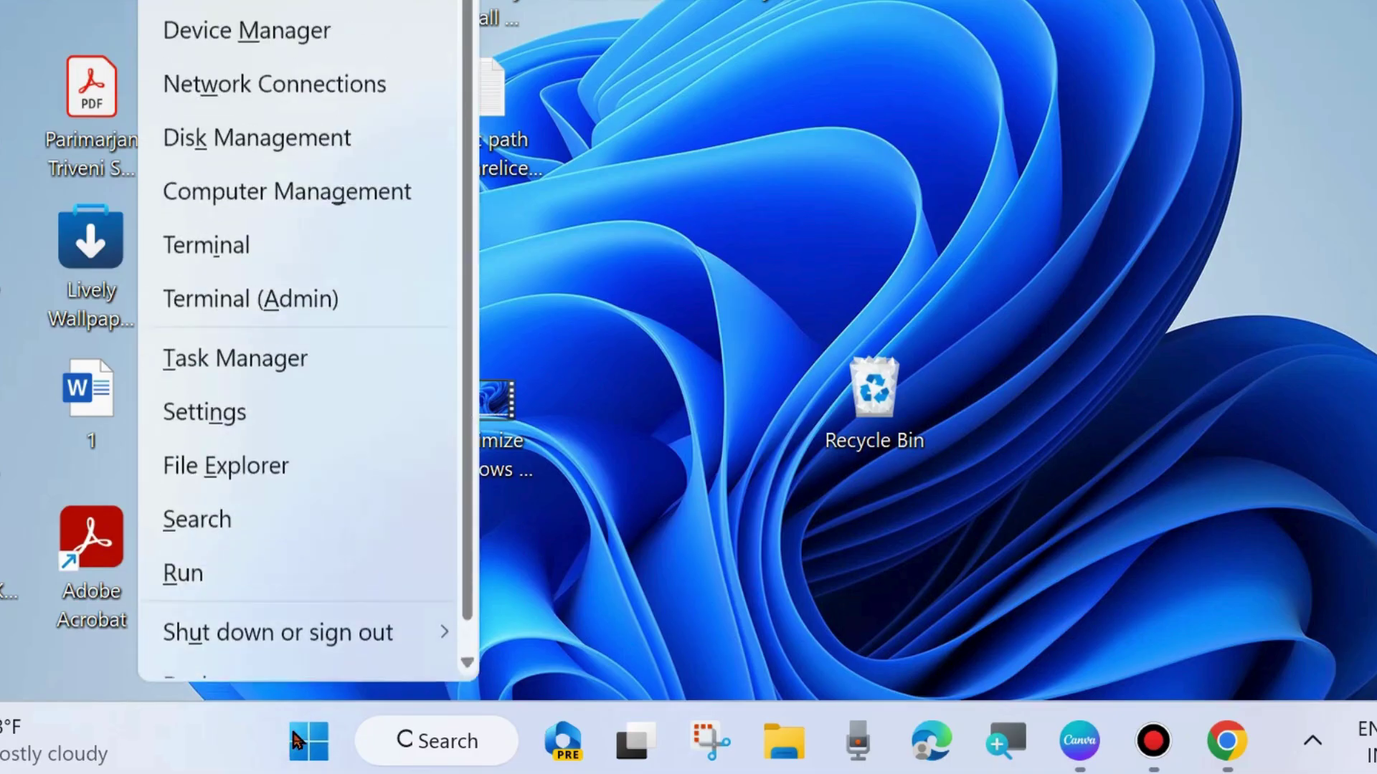
left_click(208, 429)
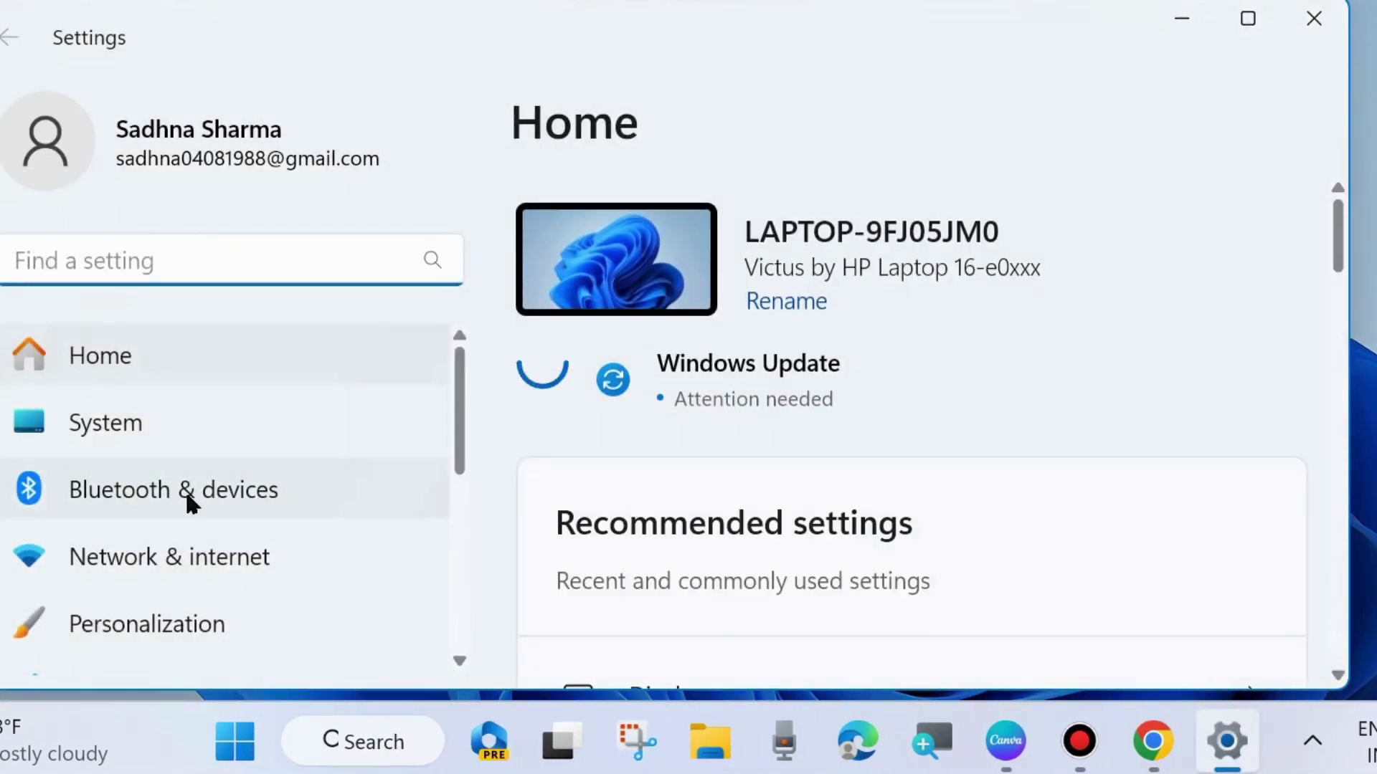
scroll(188, 494, "down", 2)
scroll(185, 489, "down", 6)
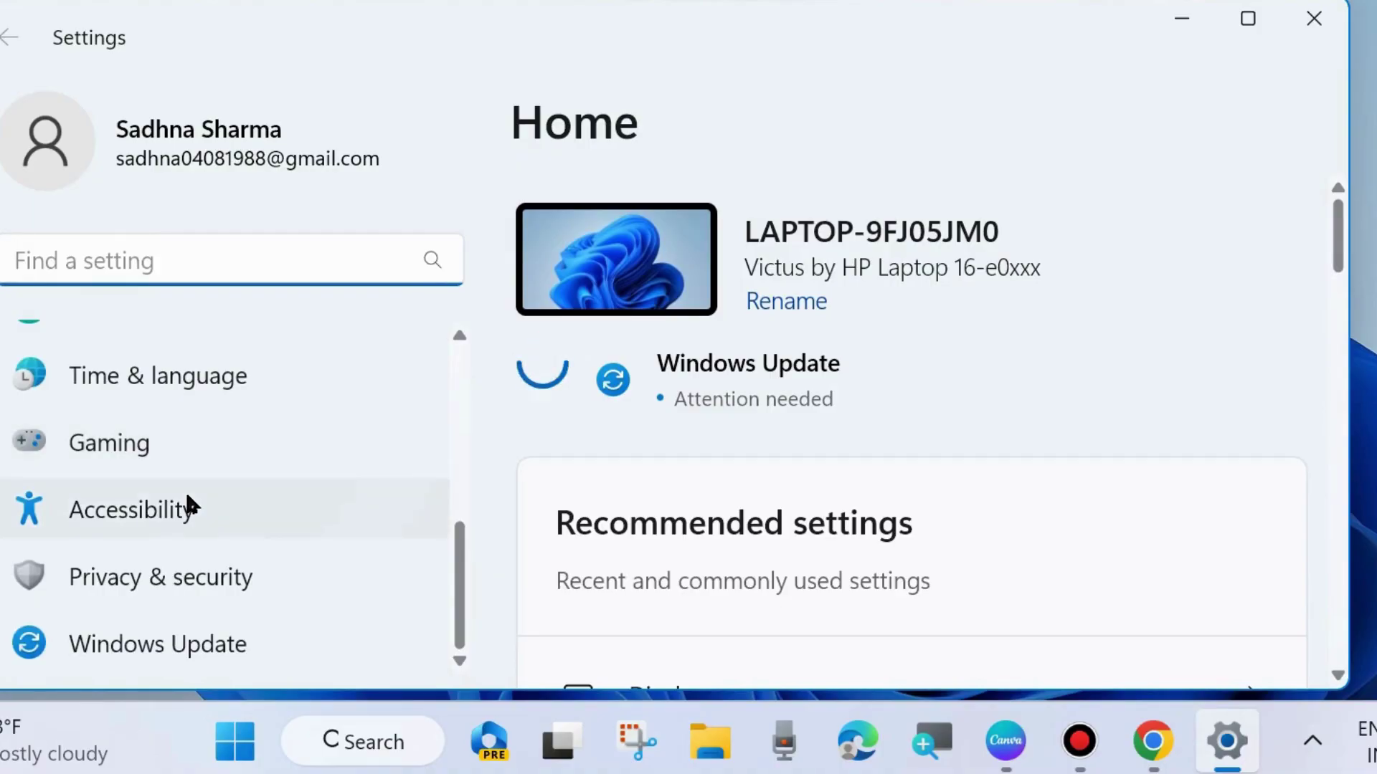
scroll(188, 504, "up", 8)
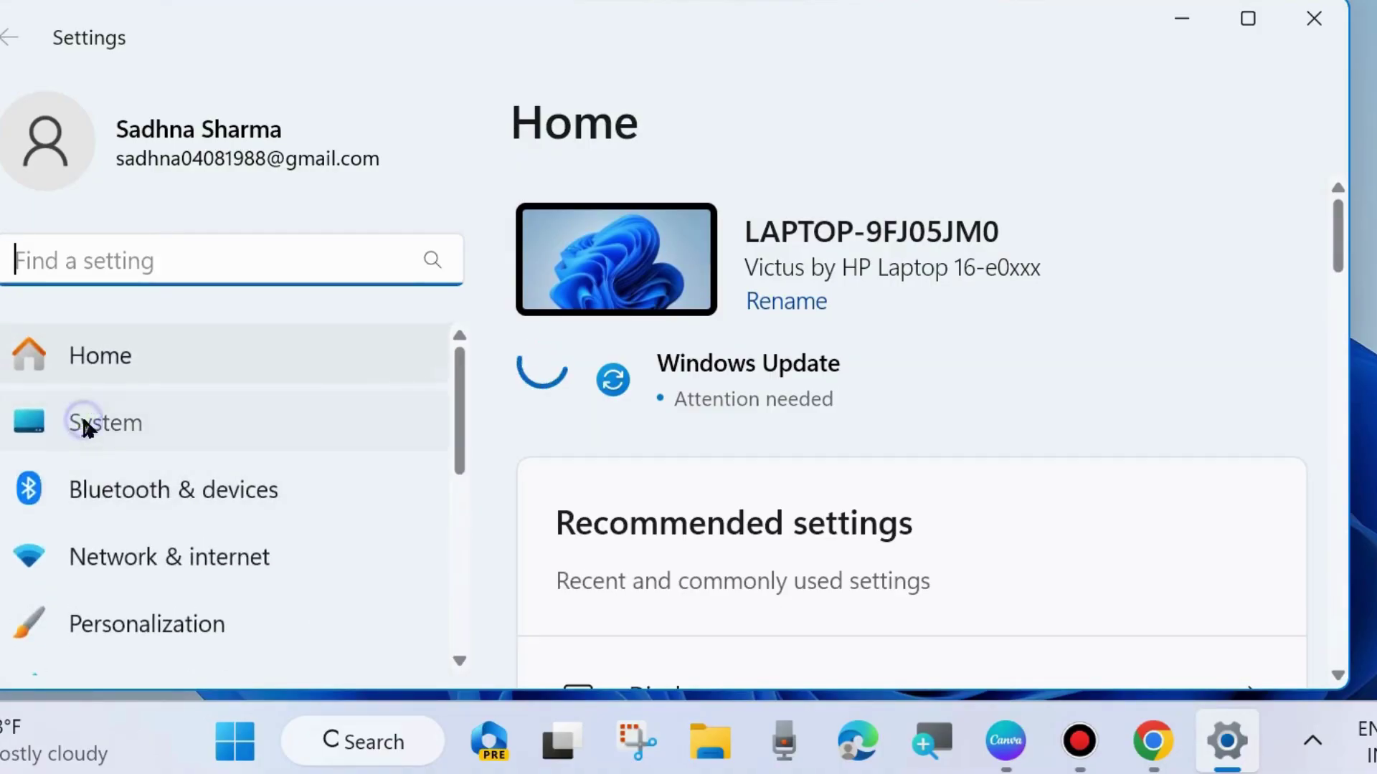
left_click(87, 423)
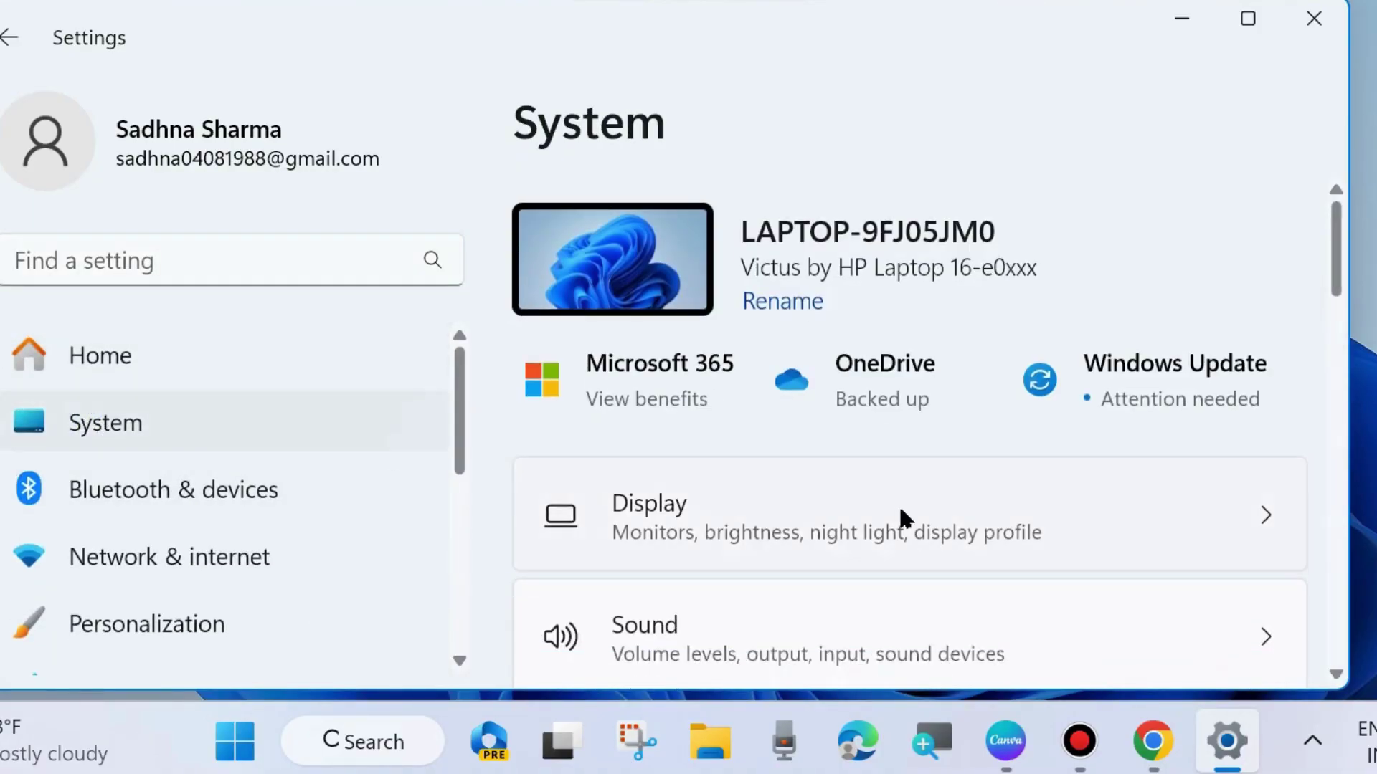
Open the Other troubleshooters page within the Troubleshoot settings
scroll(896, 506, "down", 6)
scroll(887, 516, "down", 7)
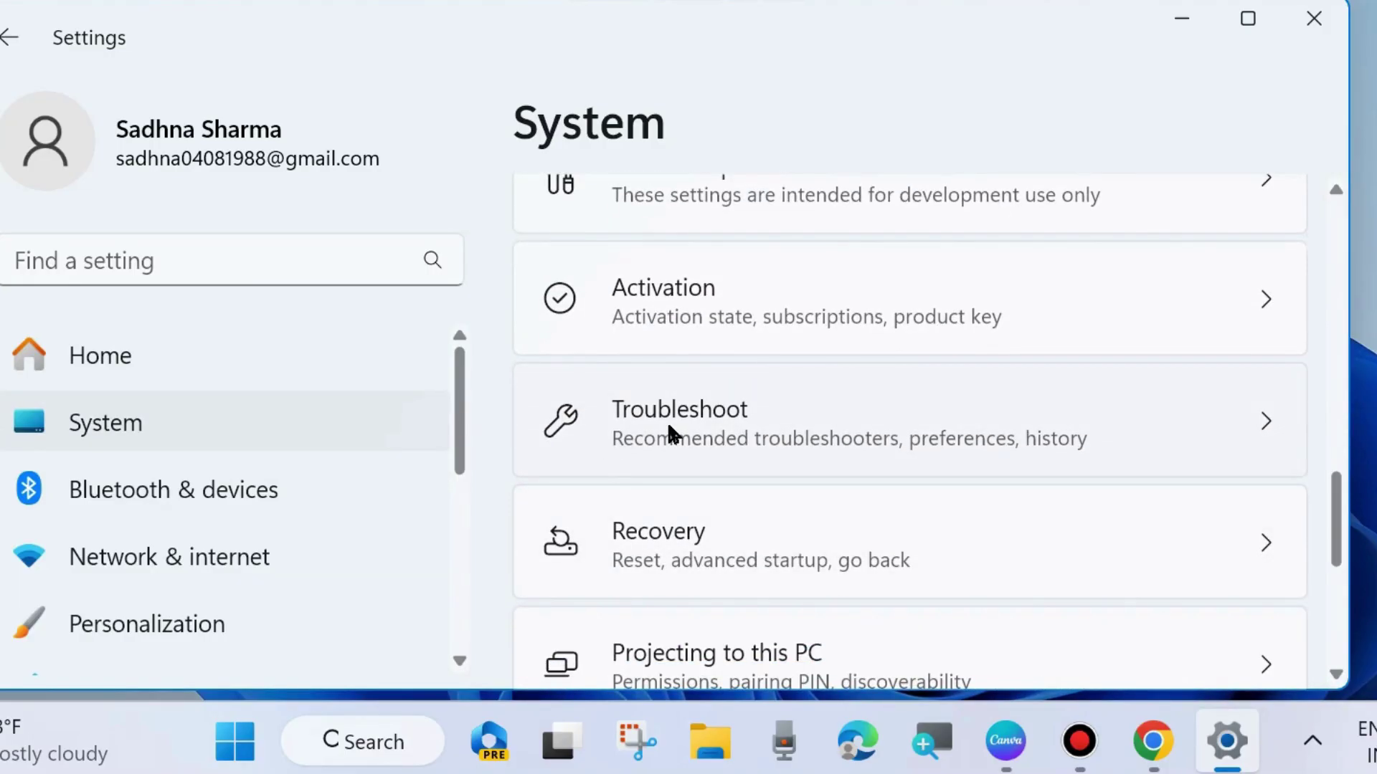
left_click(669, 428)
scroll(725, 574, "down", 2)
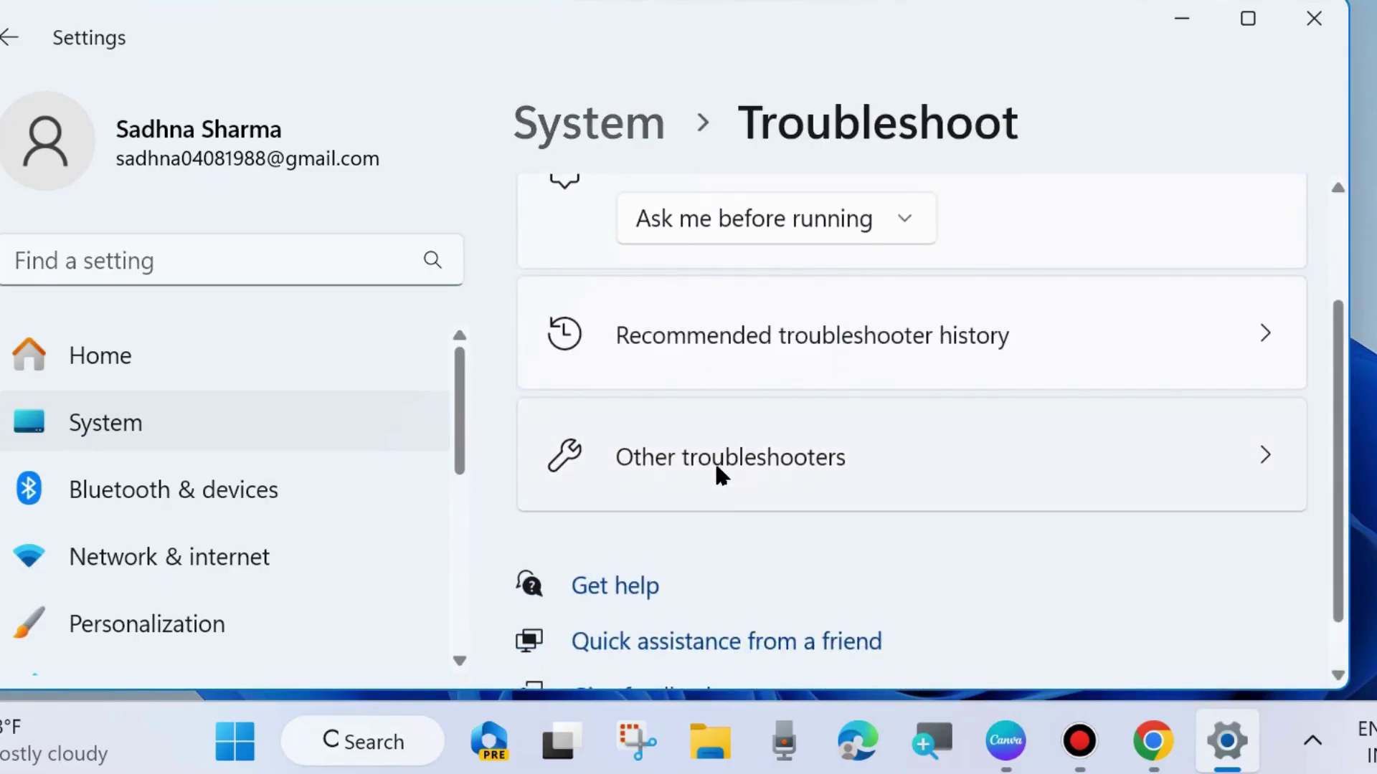
left_click(716, 467)
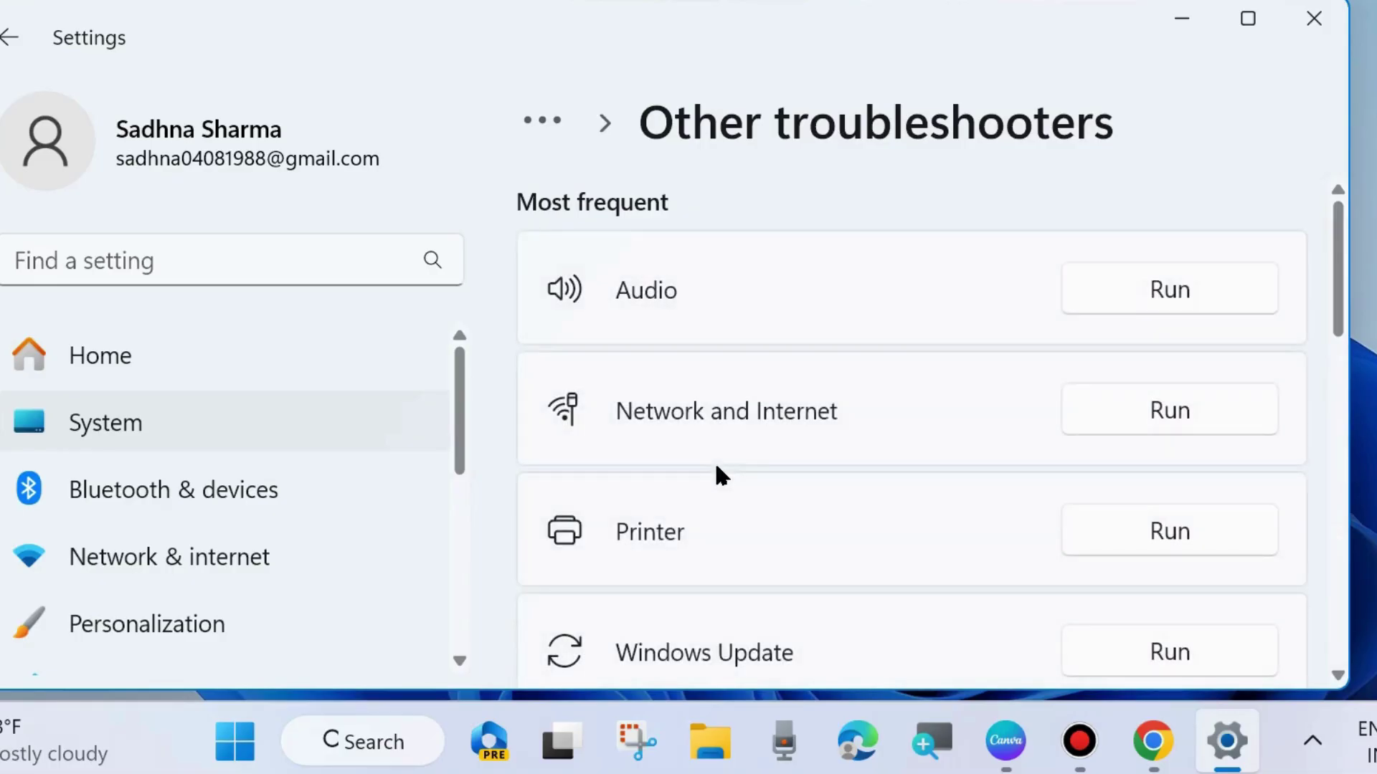
Look through the list of available troubleshooters for a search-related one and close Settings
scroll(763, 464, "down", 2)
scroll(760, 458, "down", 7)
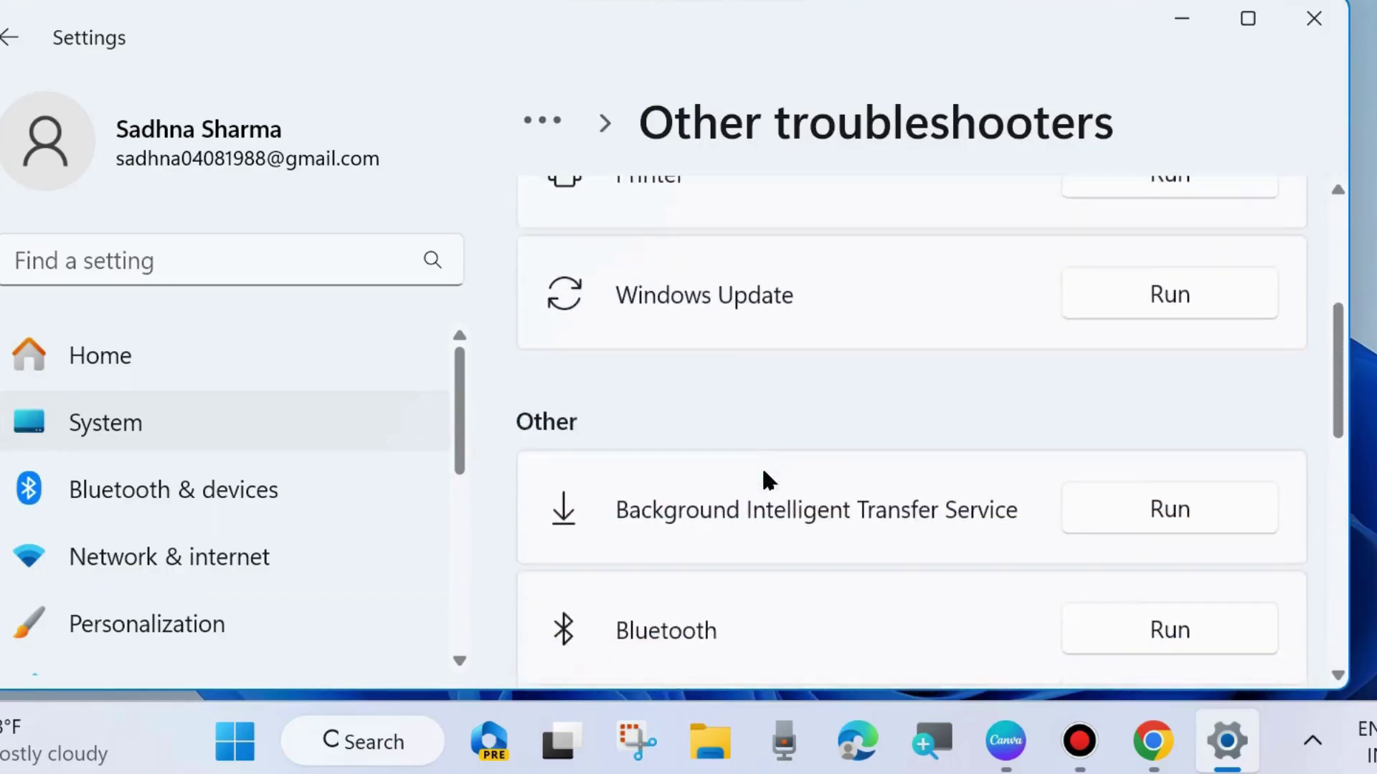
scroll(764, 474, "down", 4)
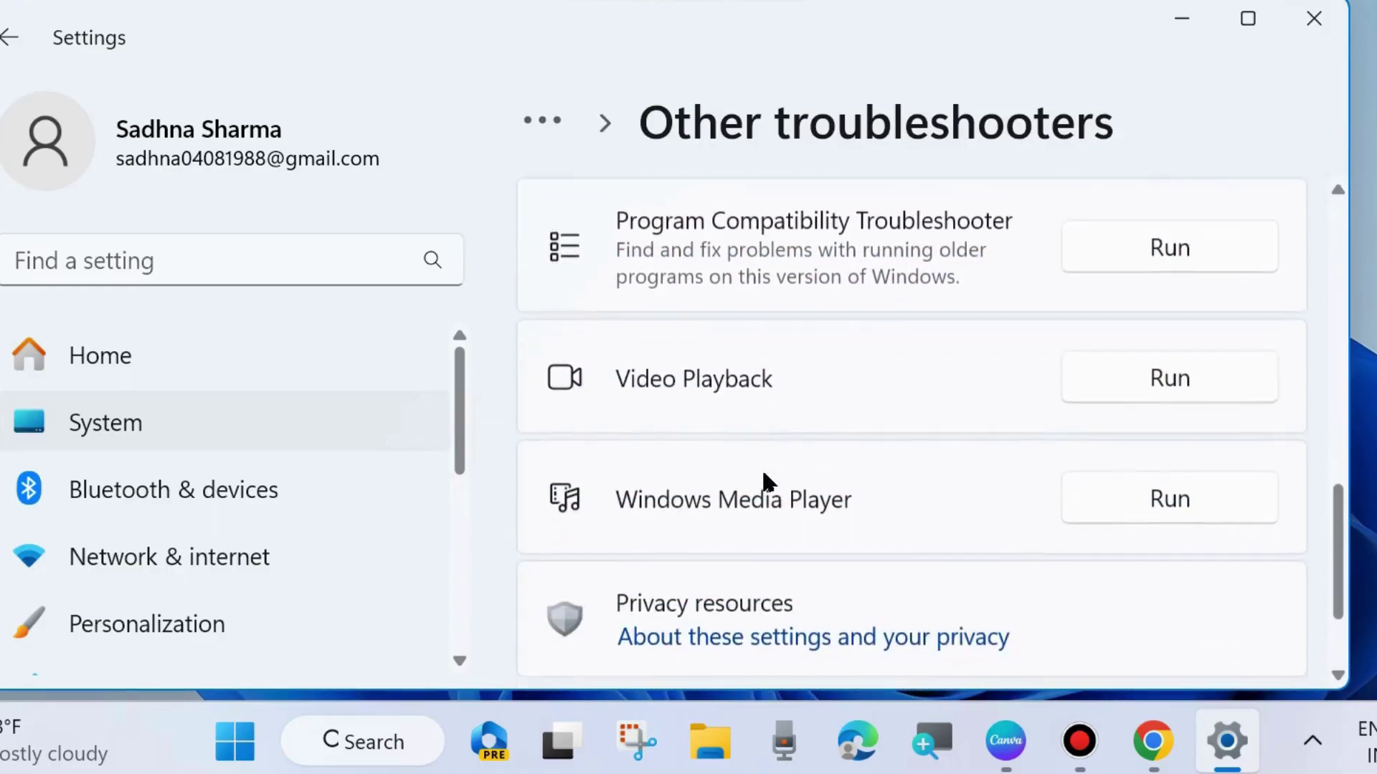
scroll(745, 516, "up", 5)
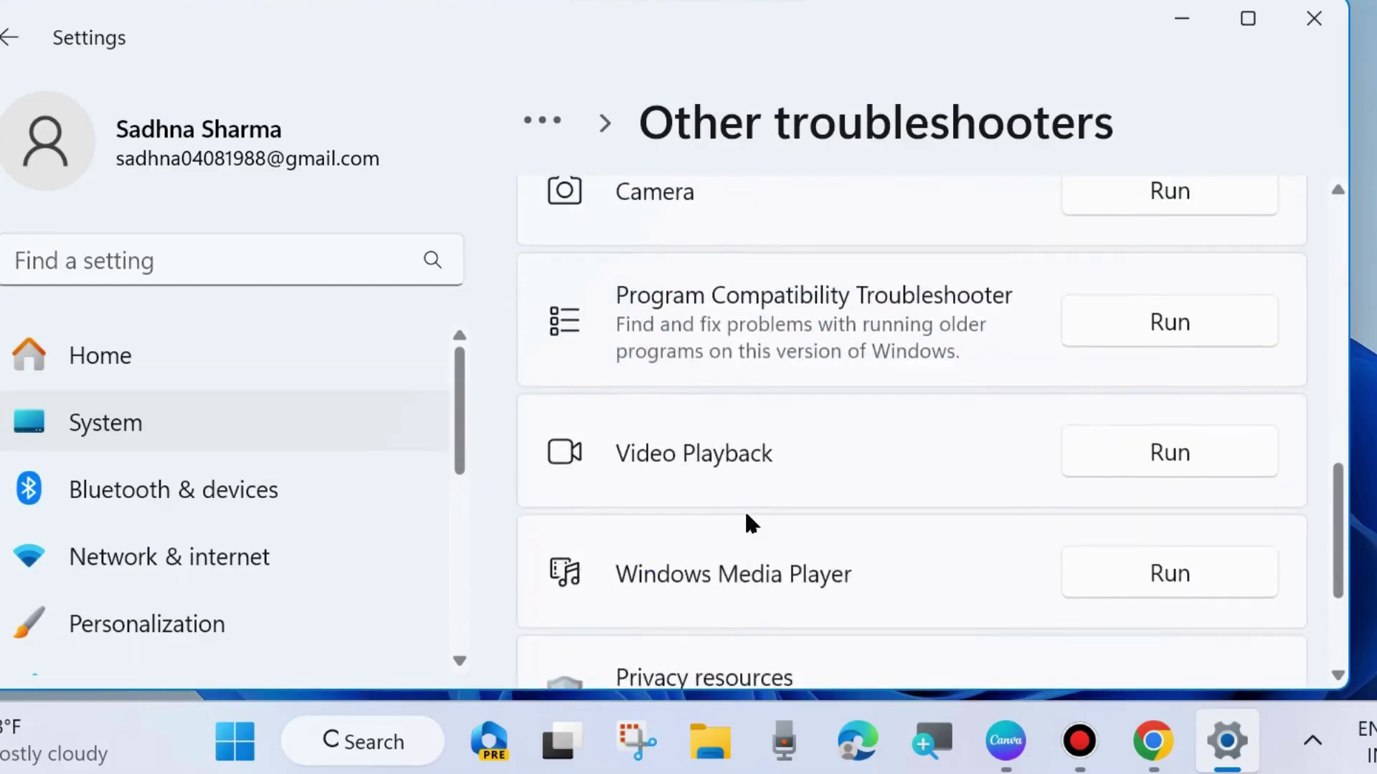
scroll(746, 516, "up", 7)
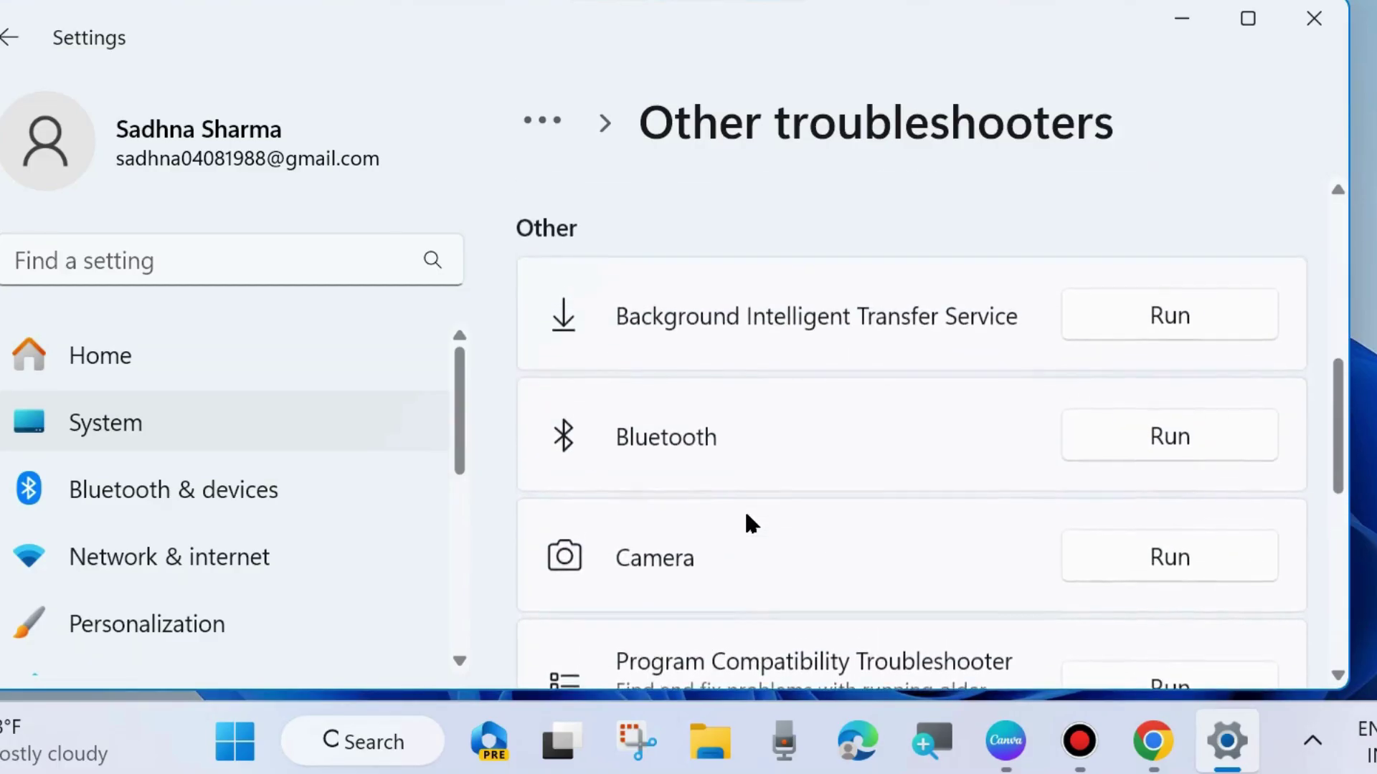
scroll(746, 516, "up", 1)
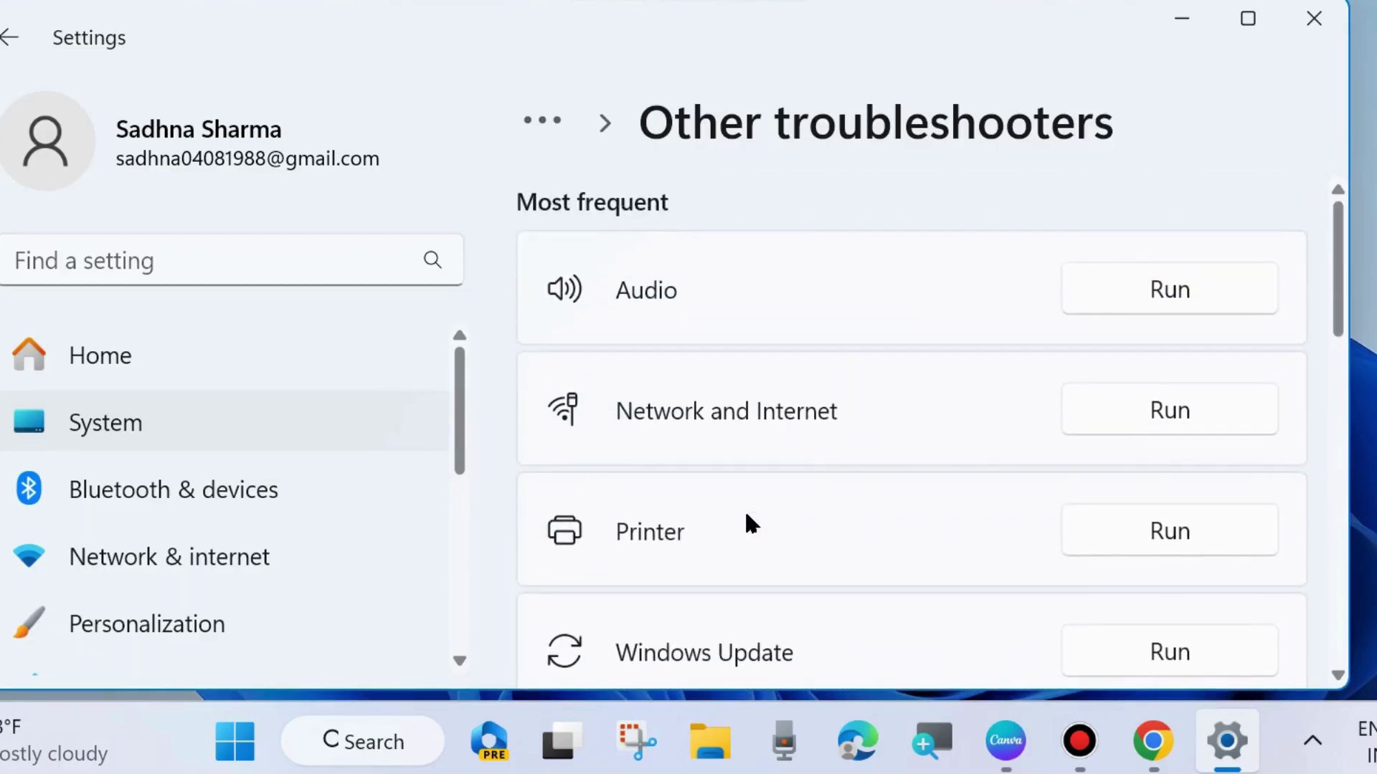
left_click(1302, 29)
Search Windows for "search trou" and open the Find and fix problems with Windows Search troubleshooter
left_click(408, 747)
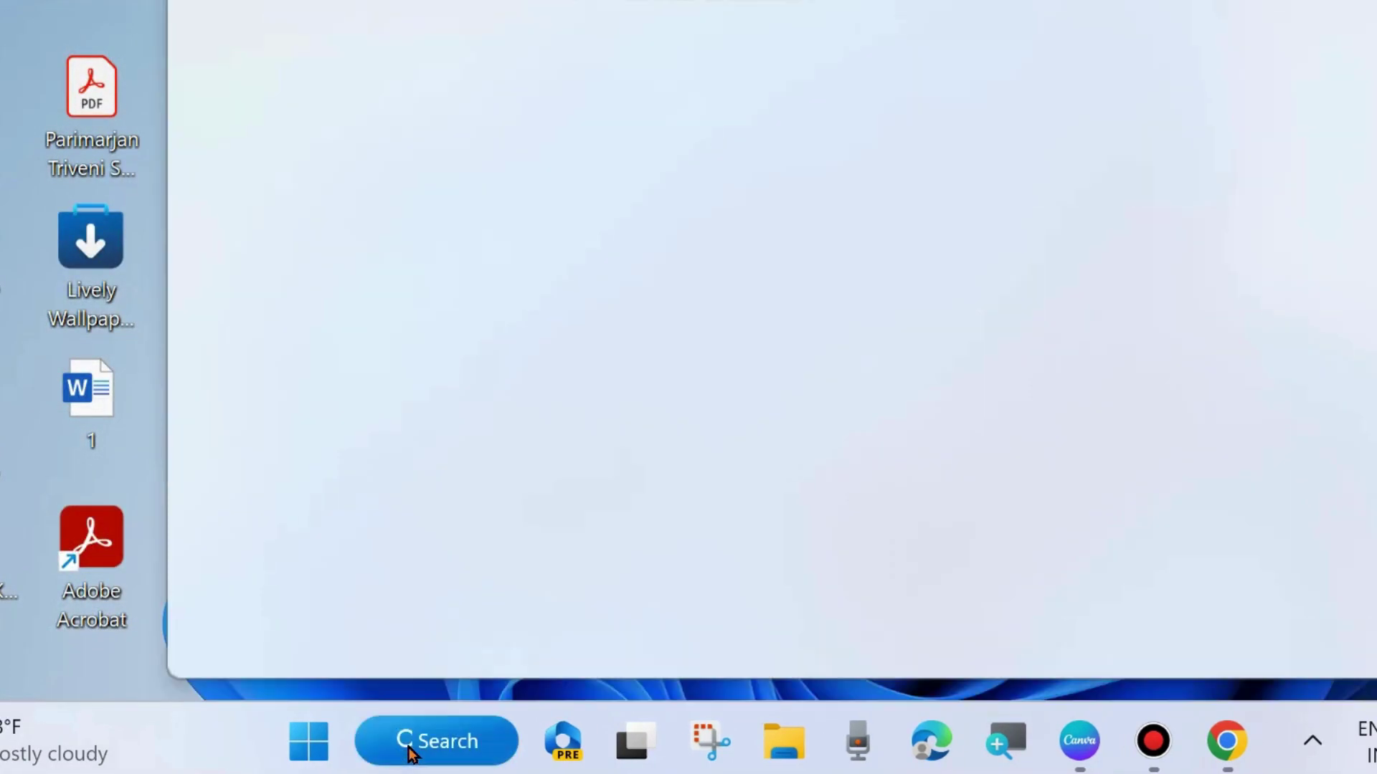
type("search")
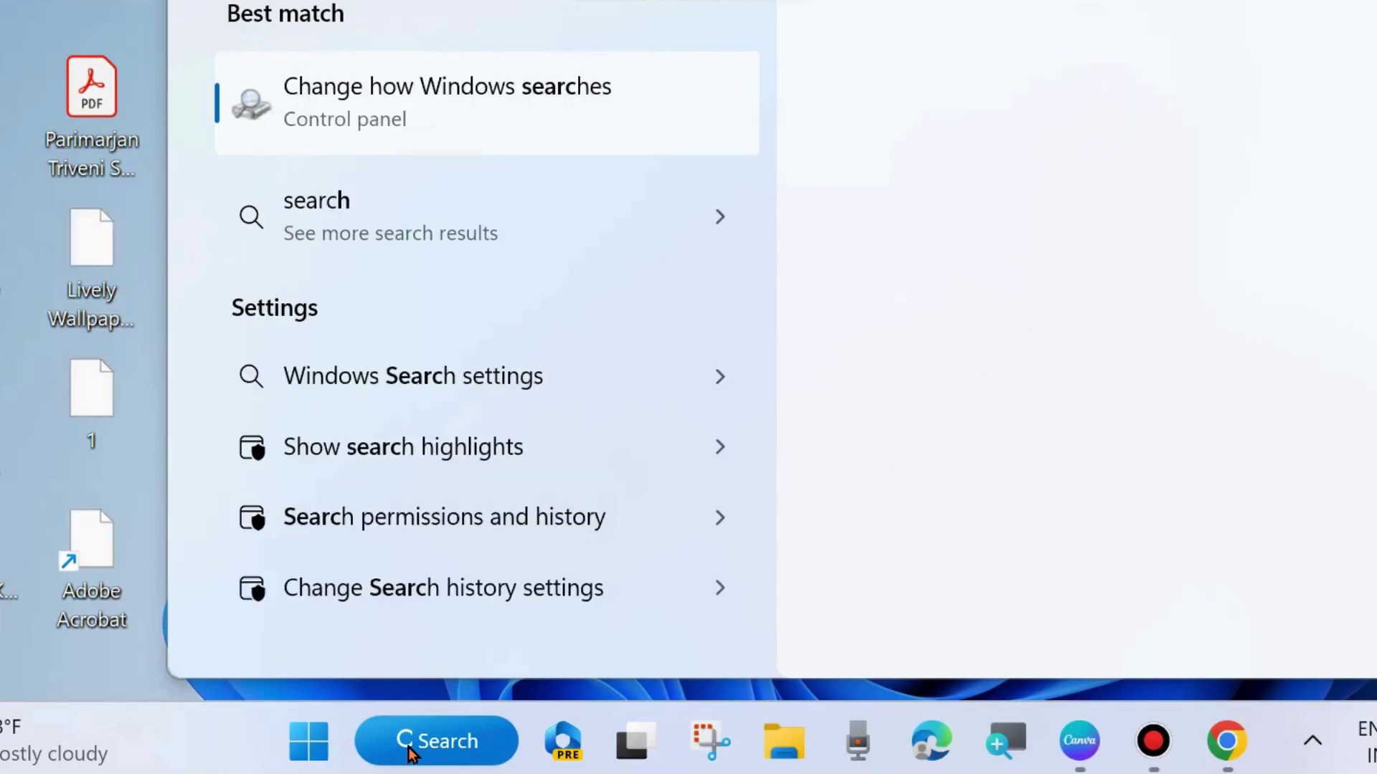
type(" trou")
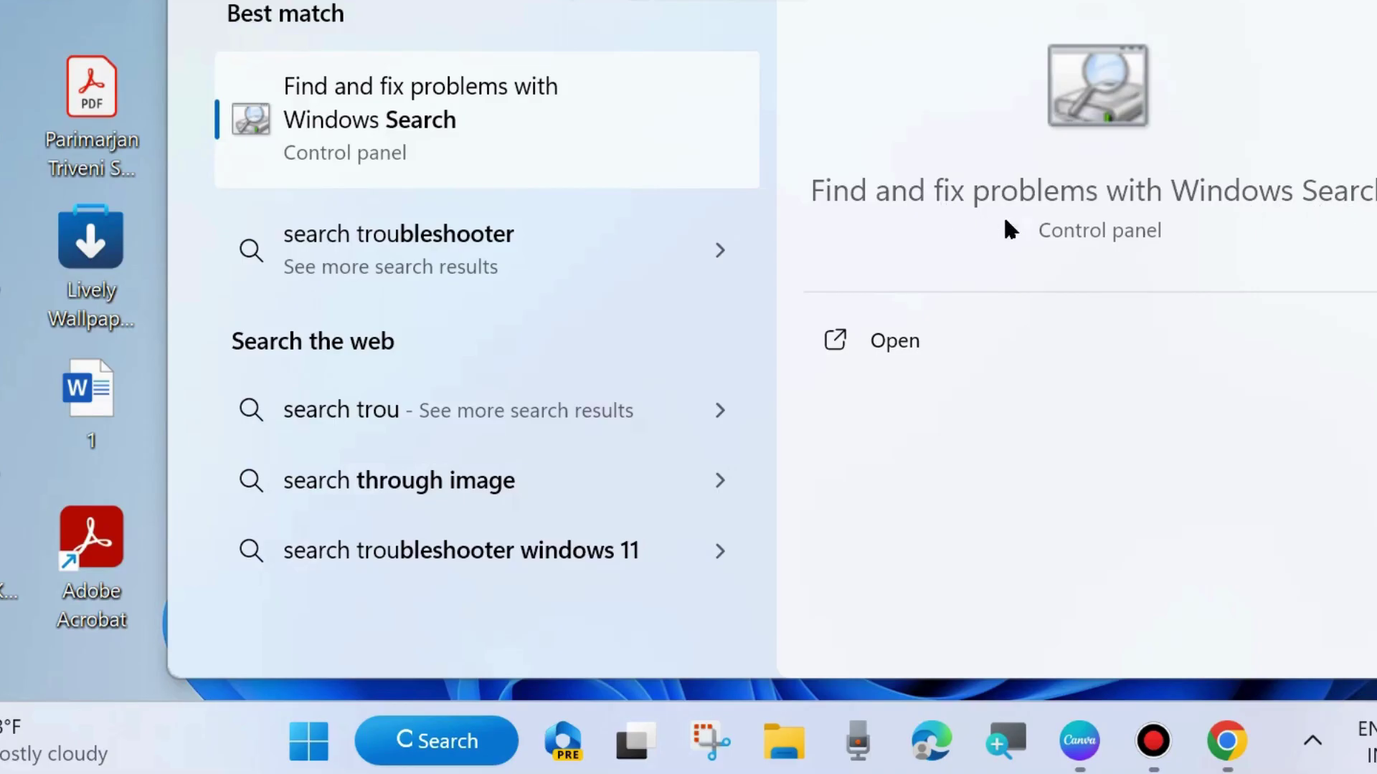
left_click(896, 341)
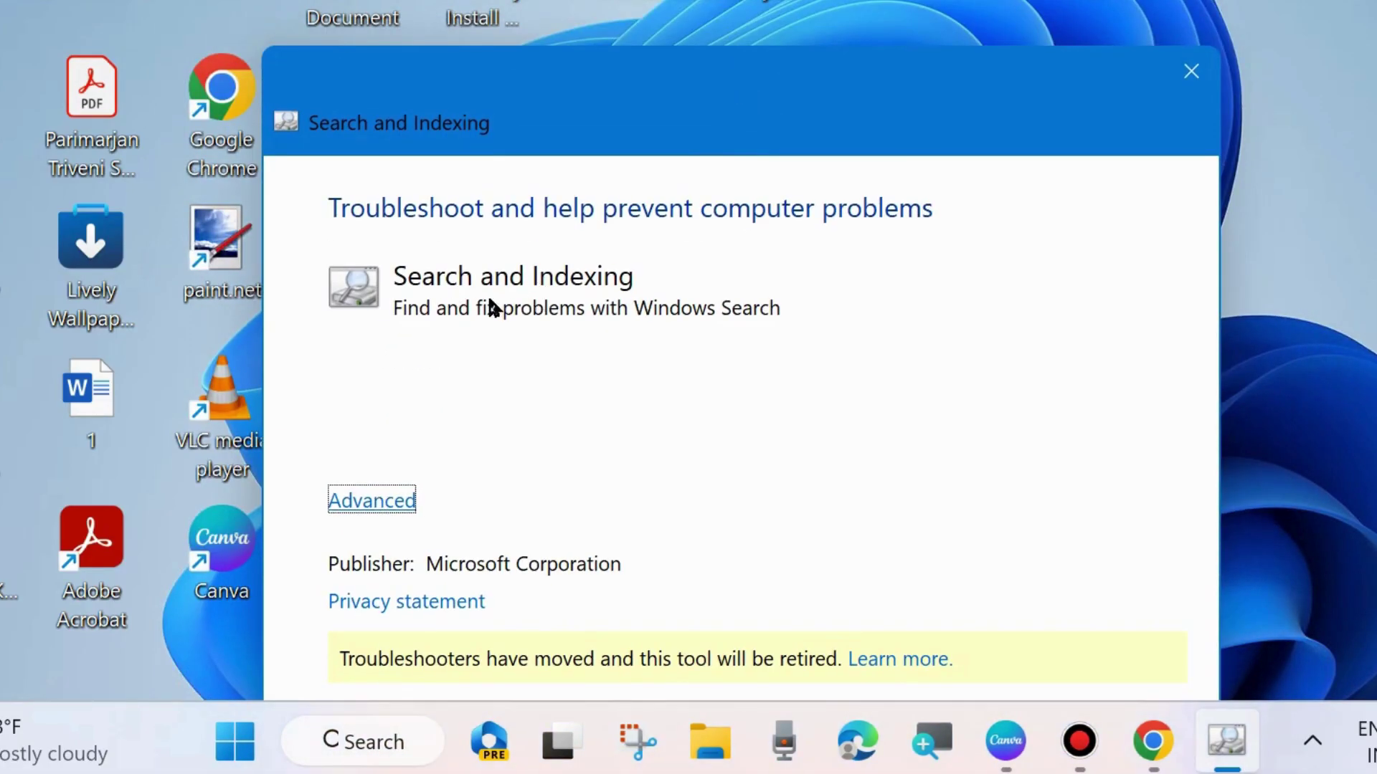
Show the advanced options of the Search and Indexing troubleshooter and start the check with automatic repairs enabled
left_click(360, 502)
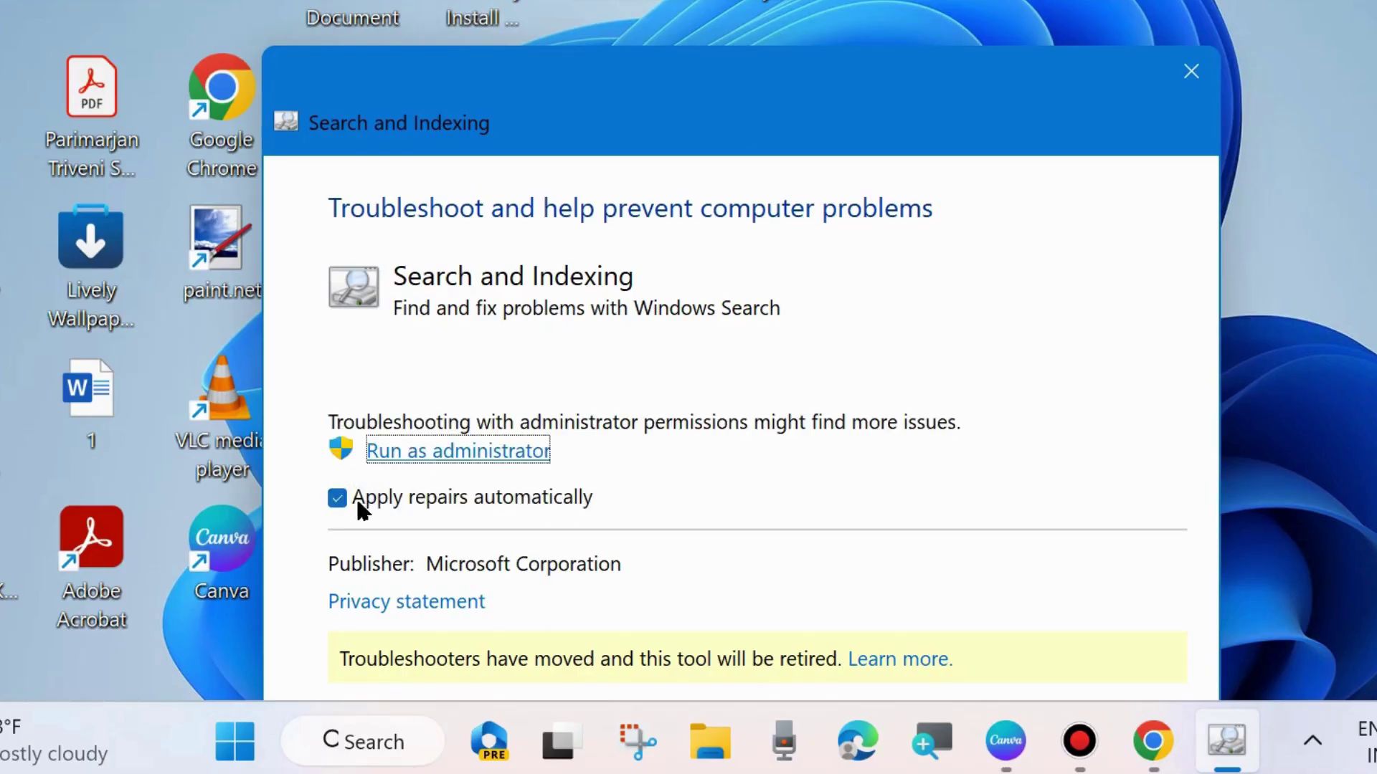
left_click_drag(687, 144, 647, 23)
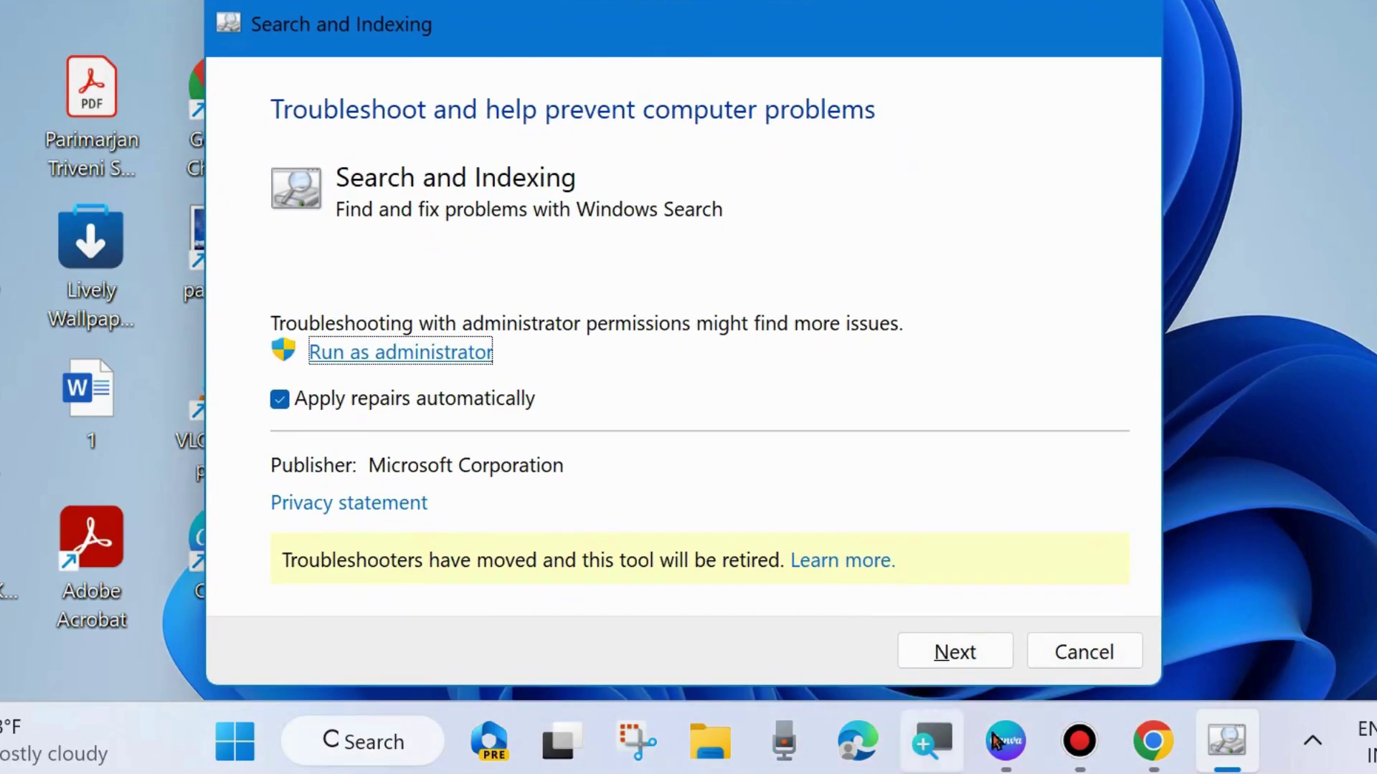
left_click(947, 652)
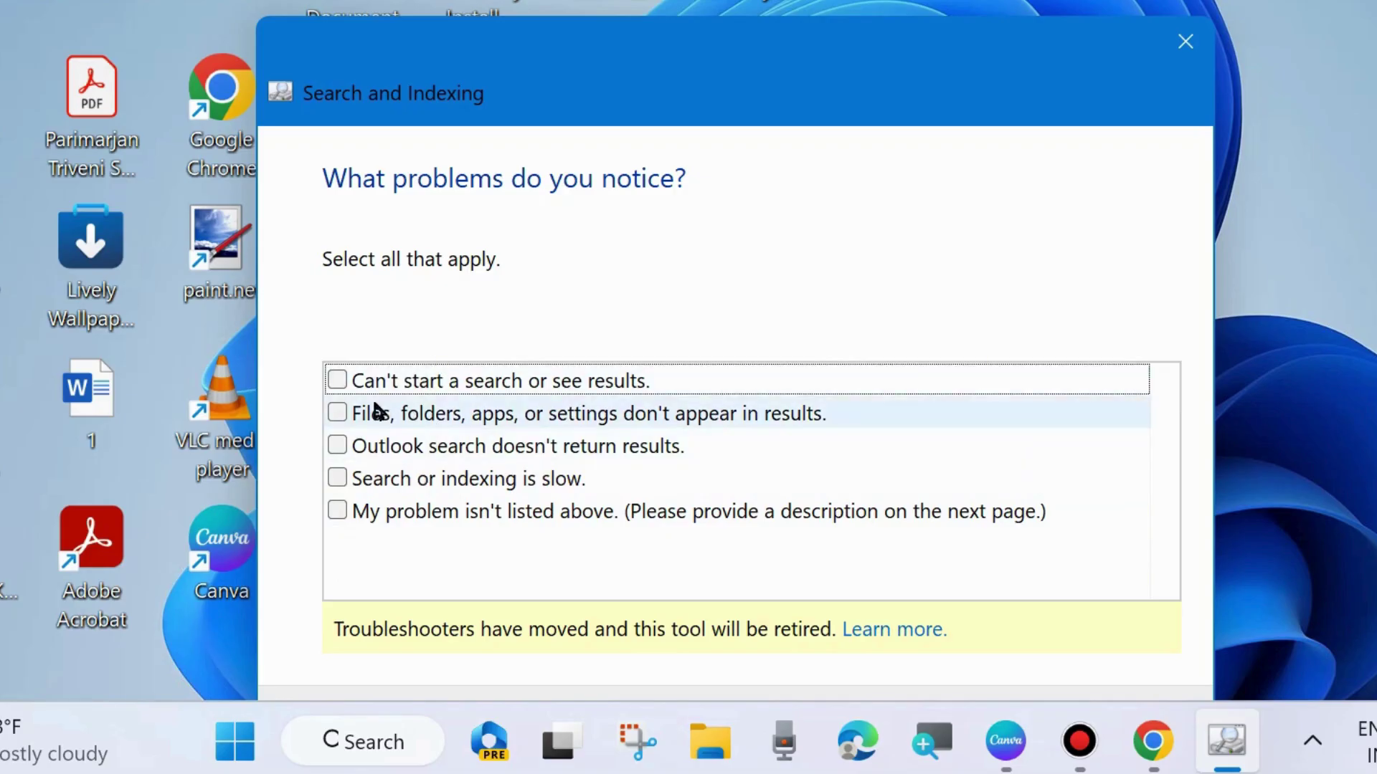
Select "Can't start a search or see results." as the noticed problem and close the troubleshooter
left_click(337, 380)
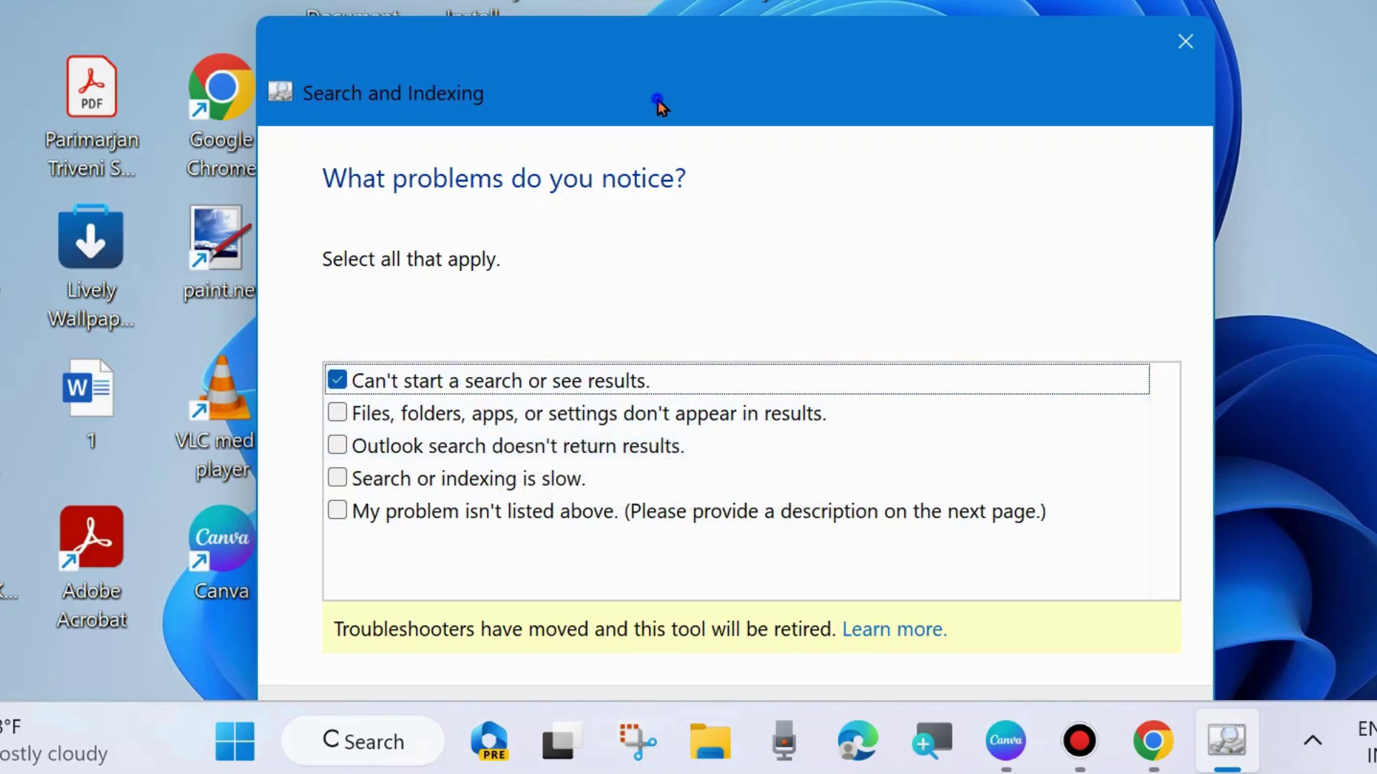
left_click_drag(655, 104, 650, 9)
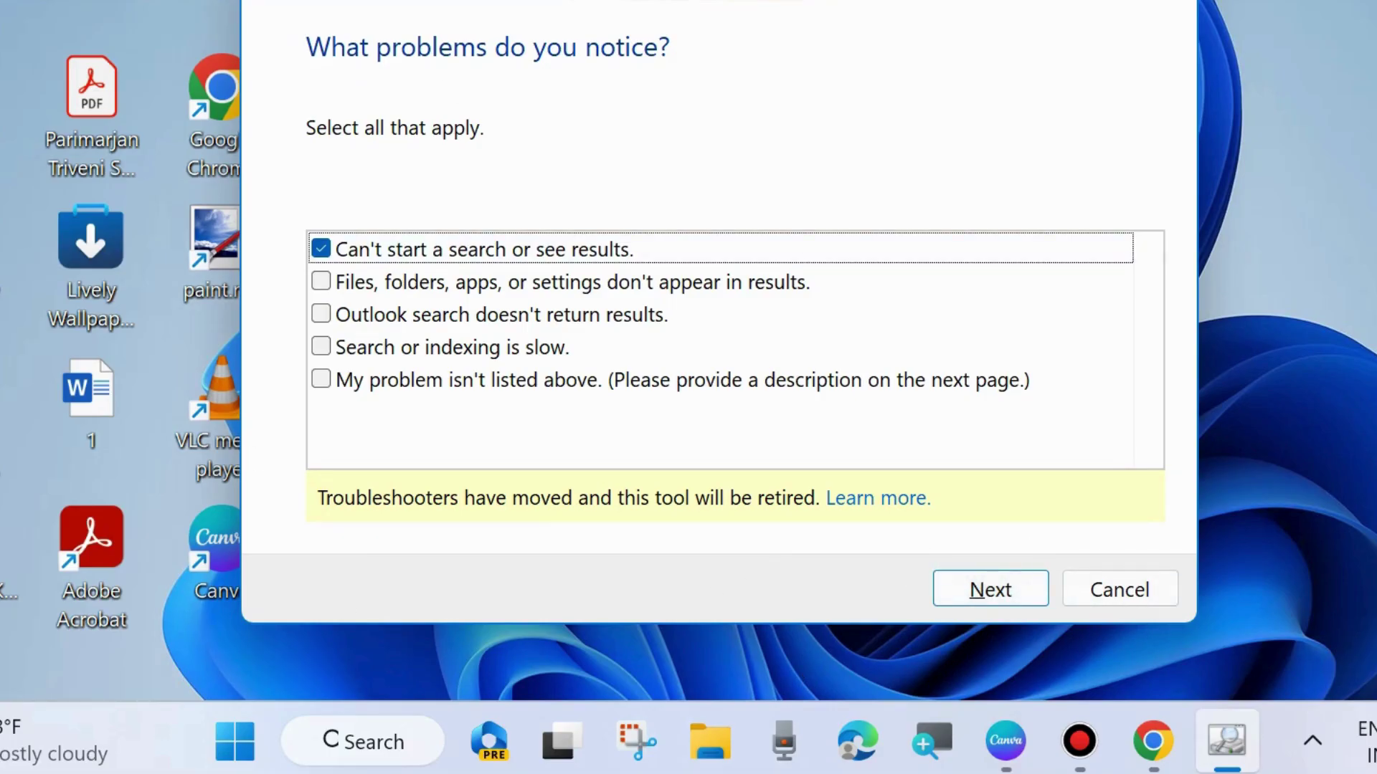
key("Escape")
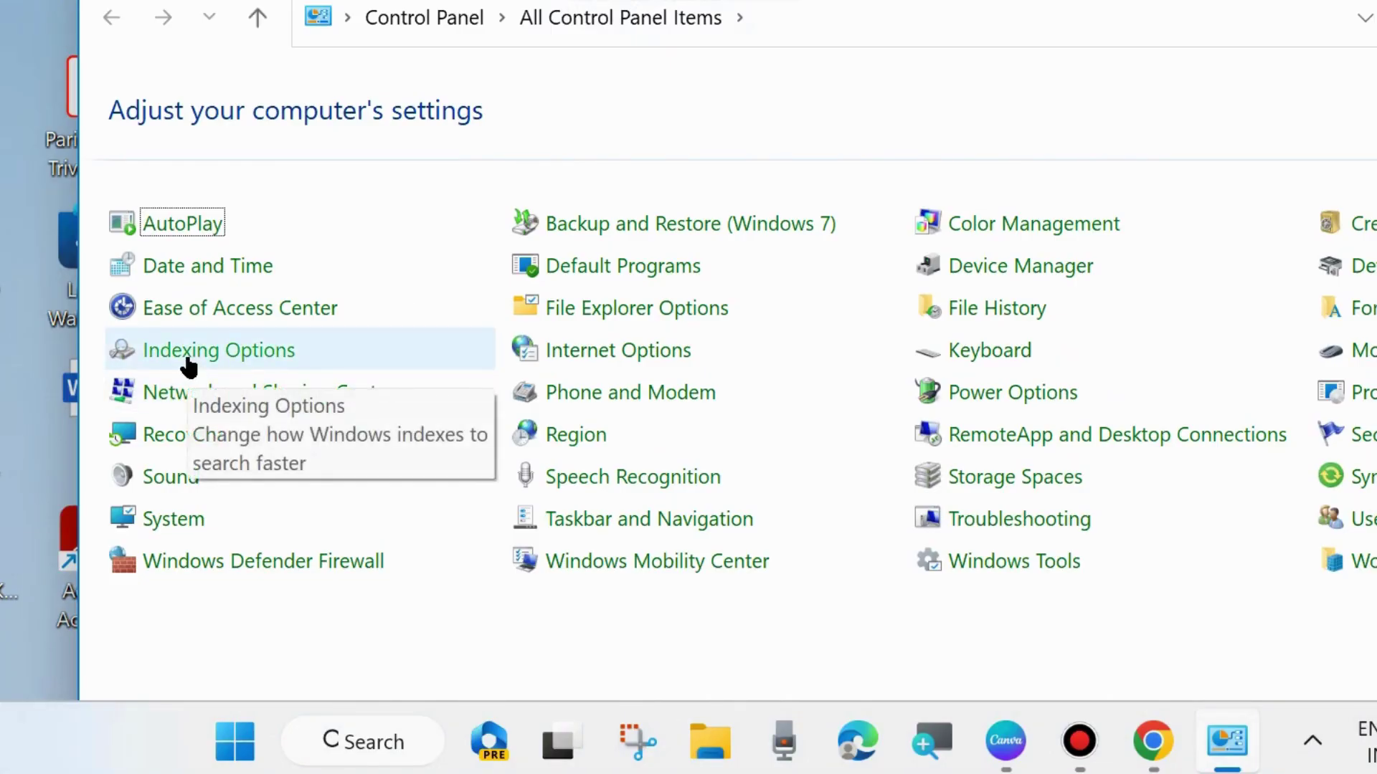
Call up the search index rebuild from the advanced Indexing Options, dismiss its confirmation, and close Indexing Options and Control Panel
left_click(188, 365)
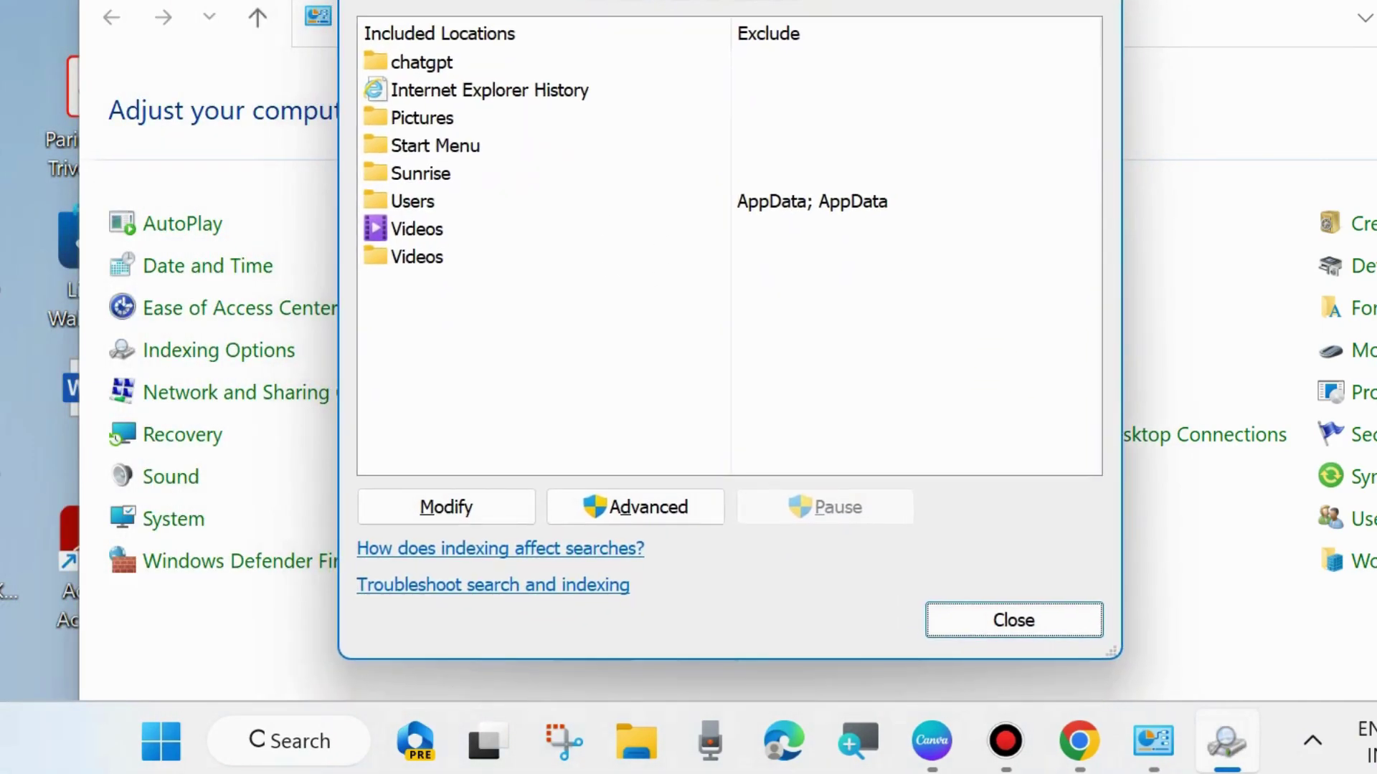
left_click(643, 508)
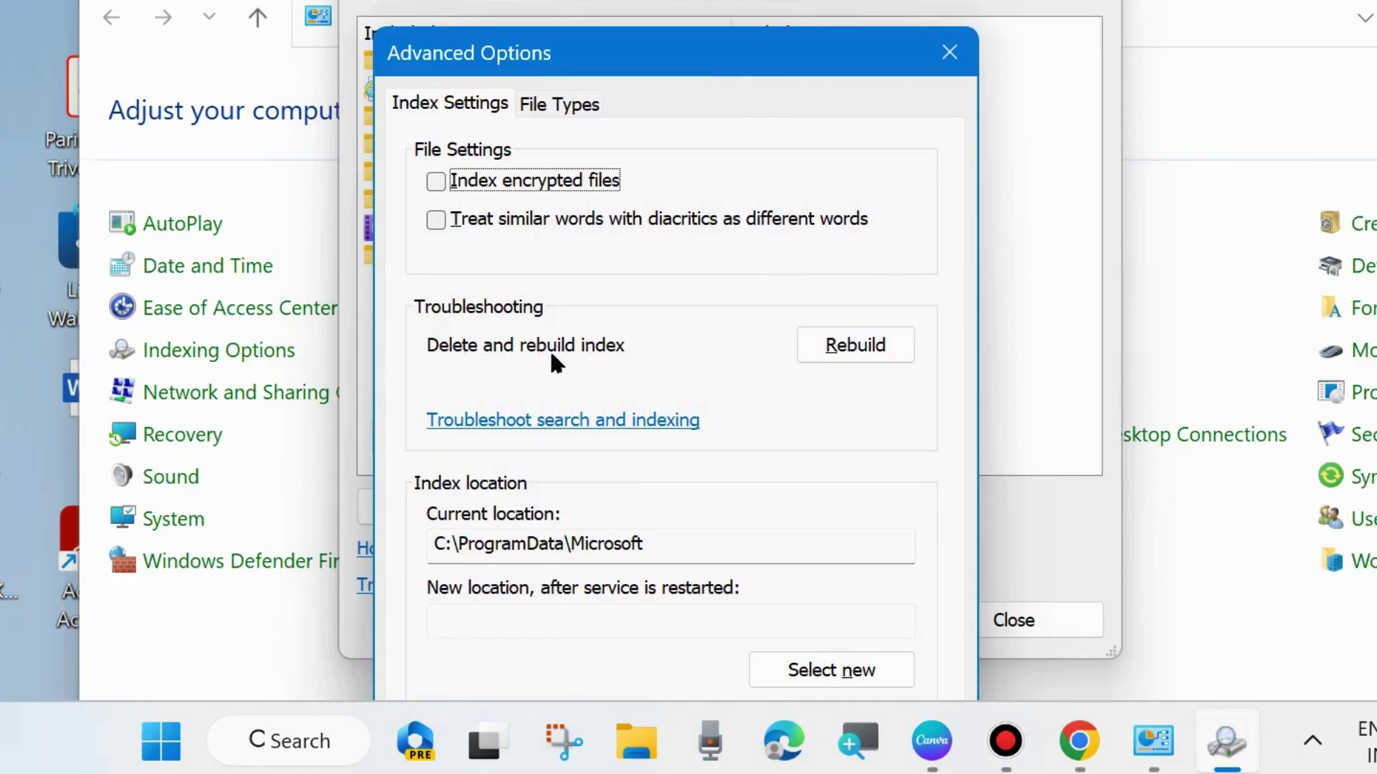
left_click(855, 352)
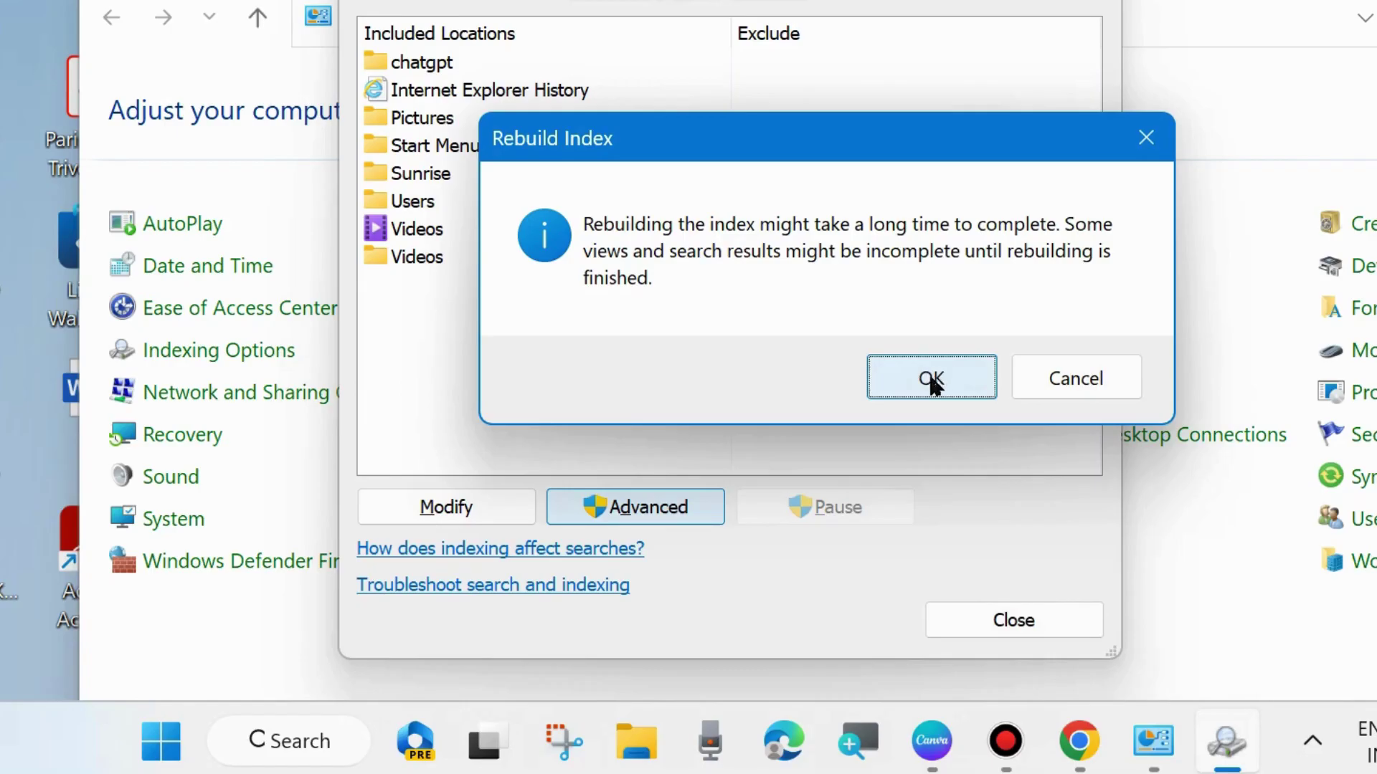
left_click(1149, 140)
key("Escape")
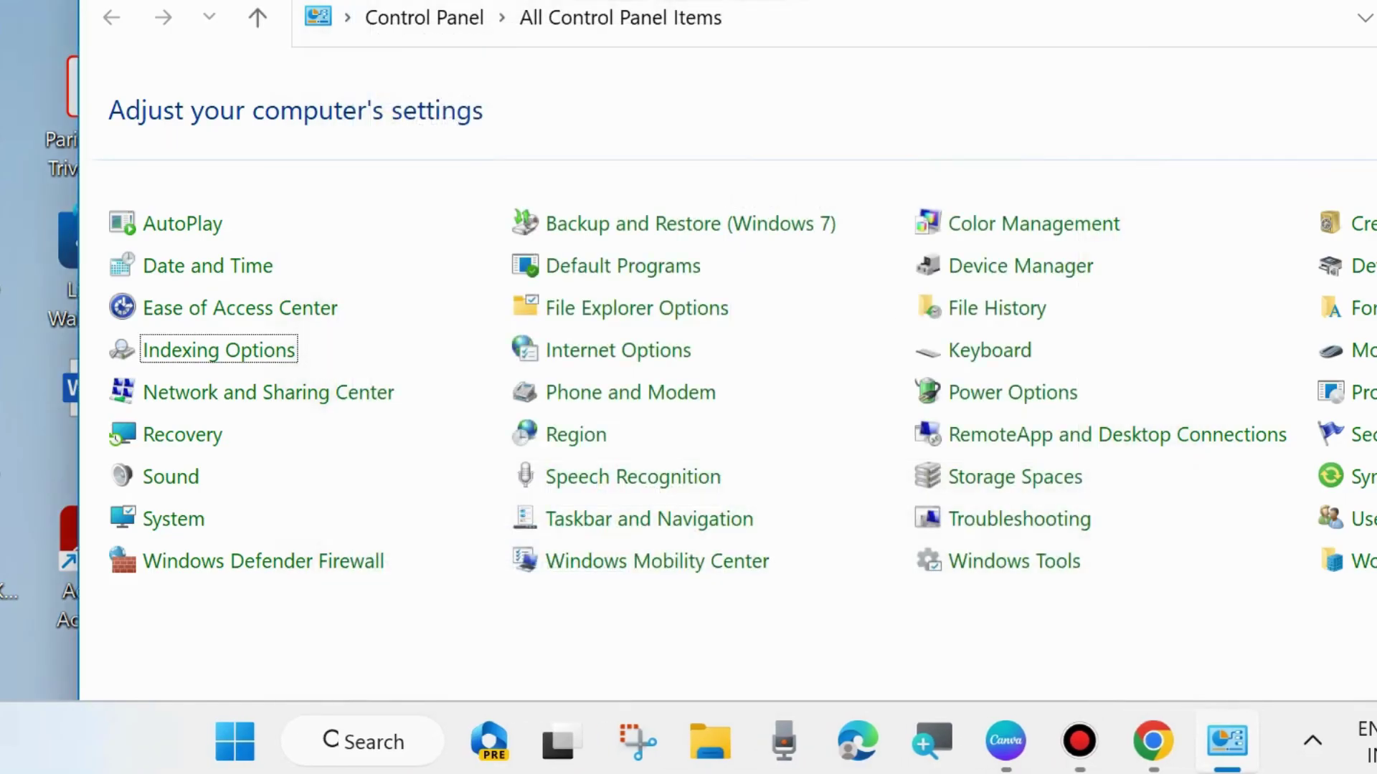
key("alt+F4")
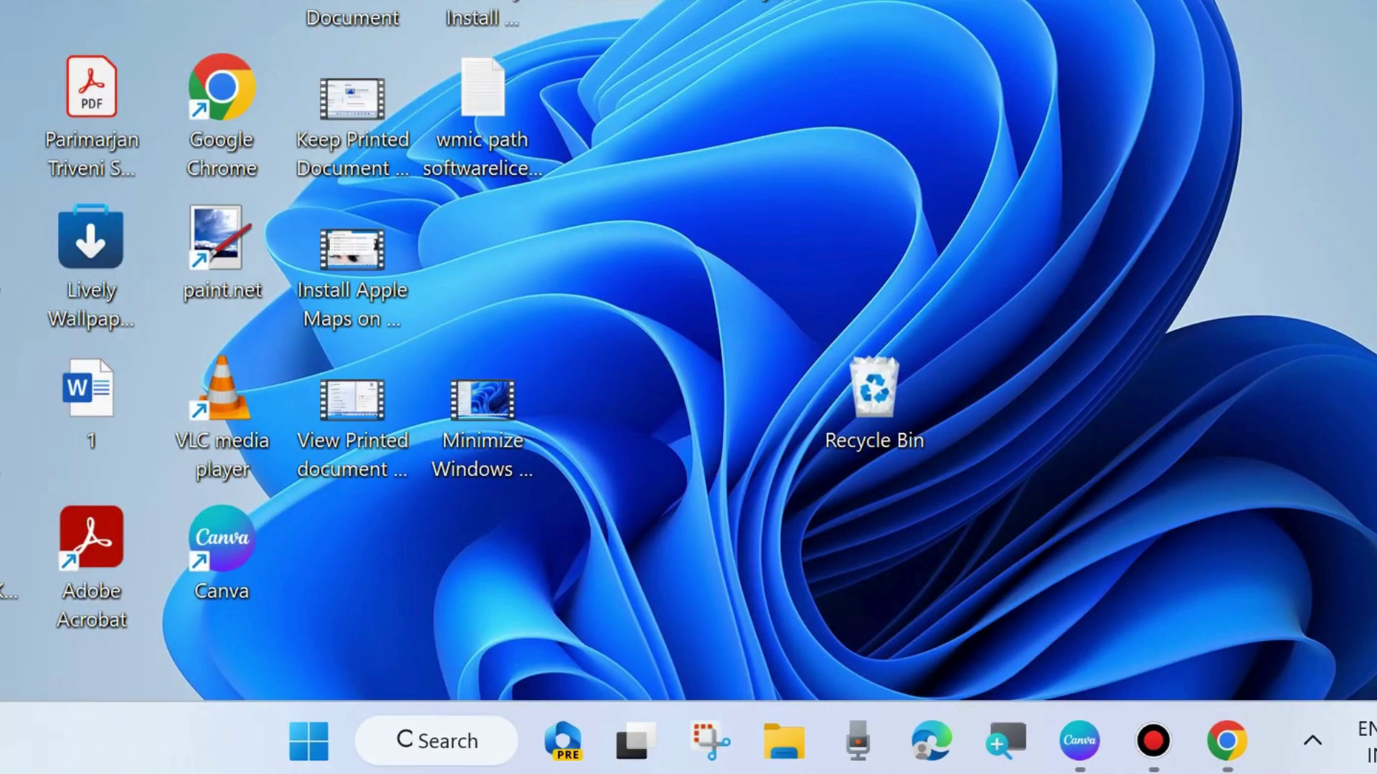
Open the Services console by running services.msc
right_click(309, 733)
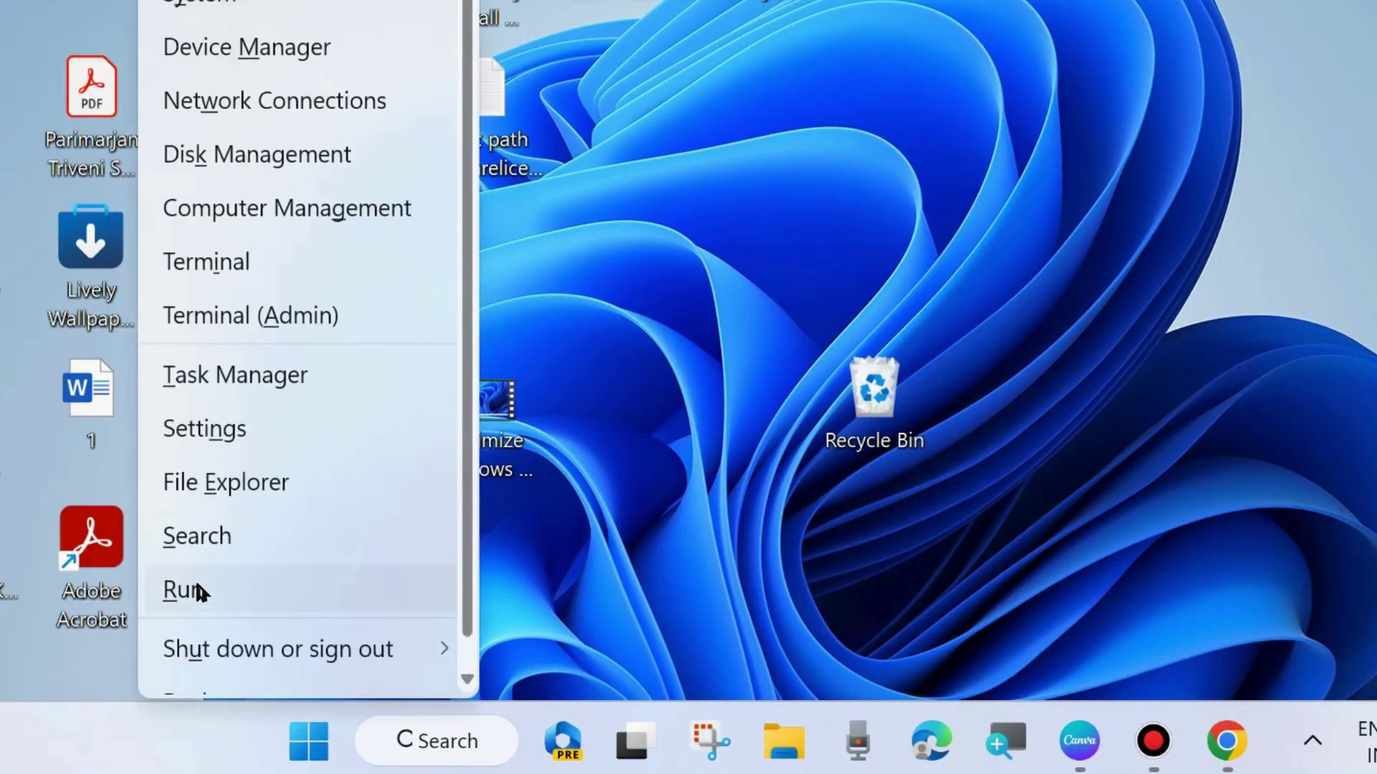
left_click(194, 584)
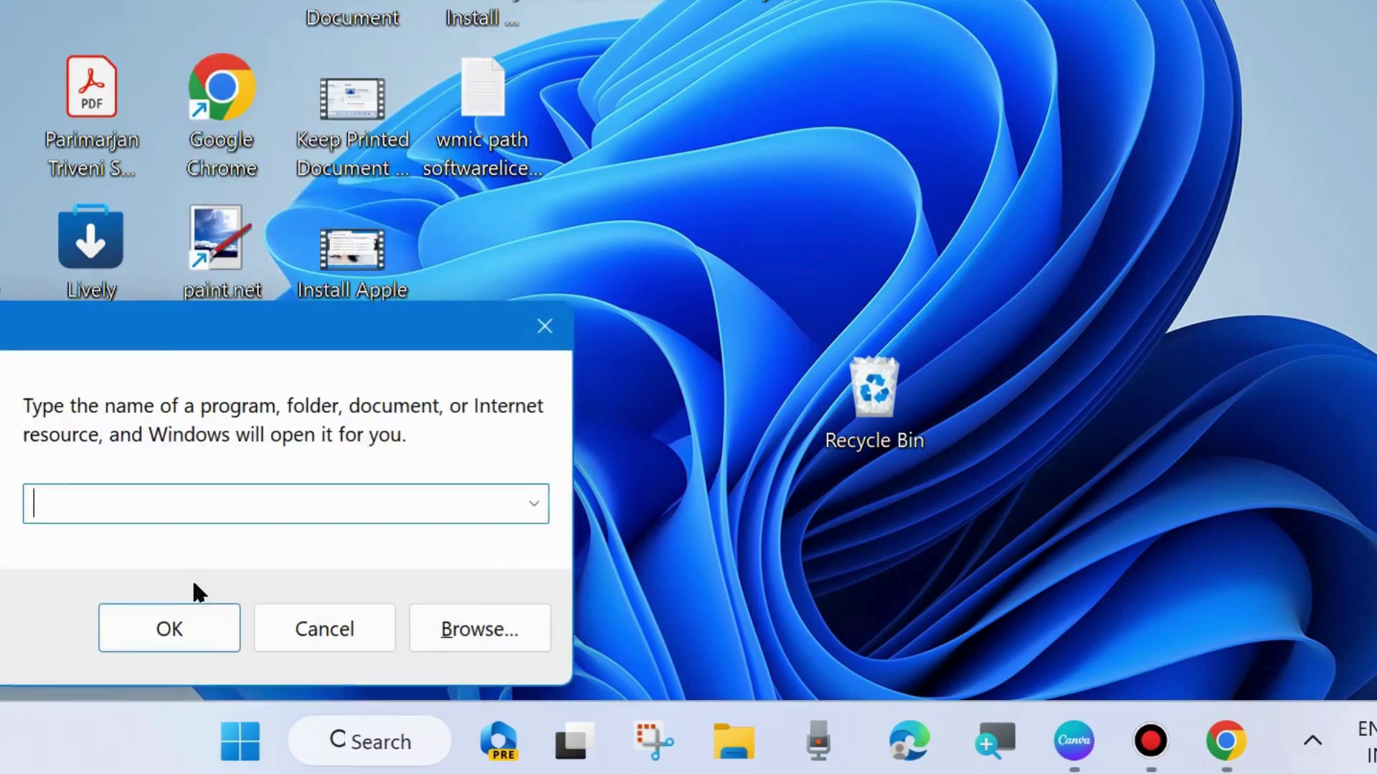
left_click_drag(136, 326, 603, 129)
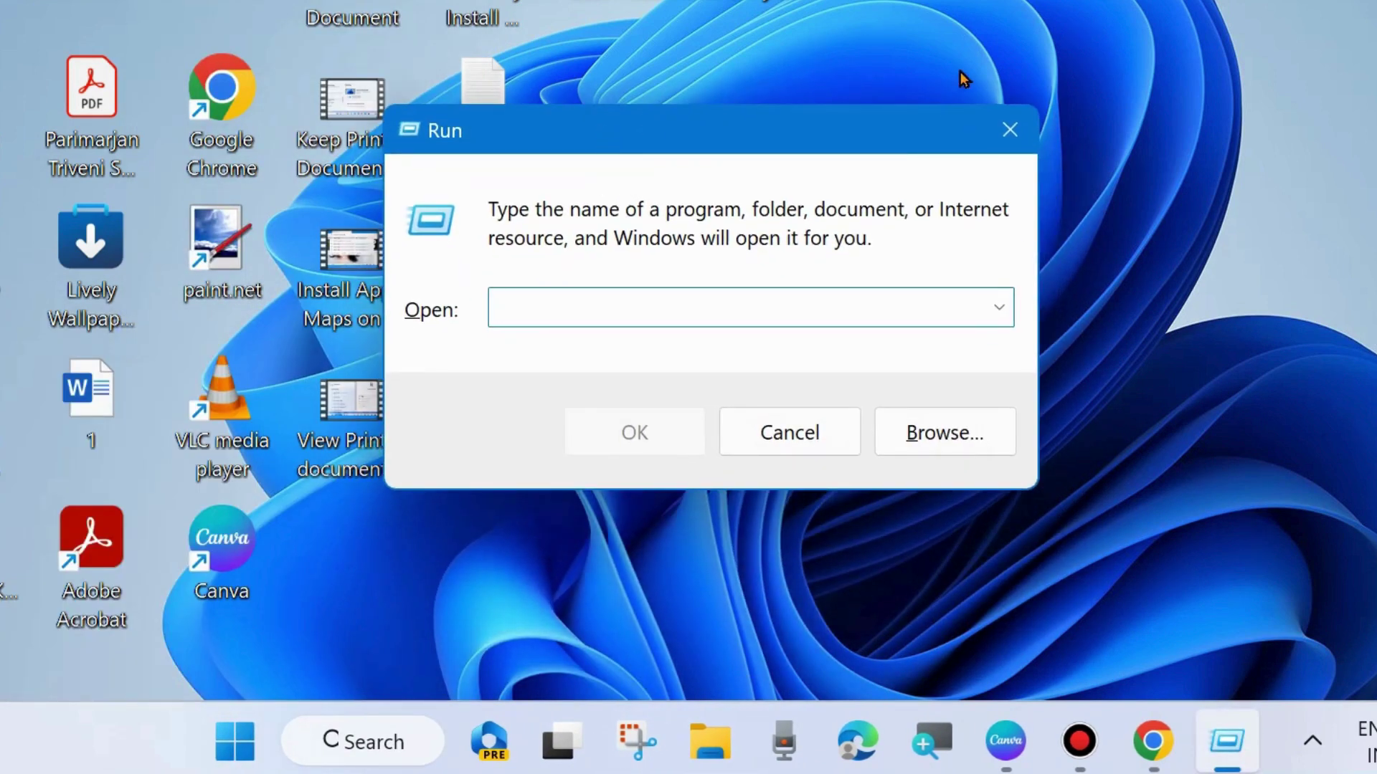
type("ser")
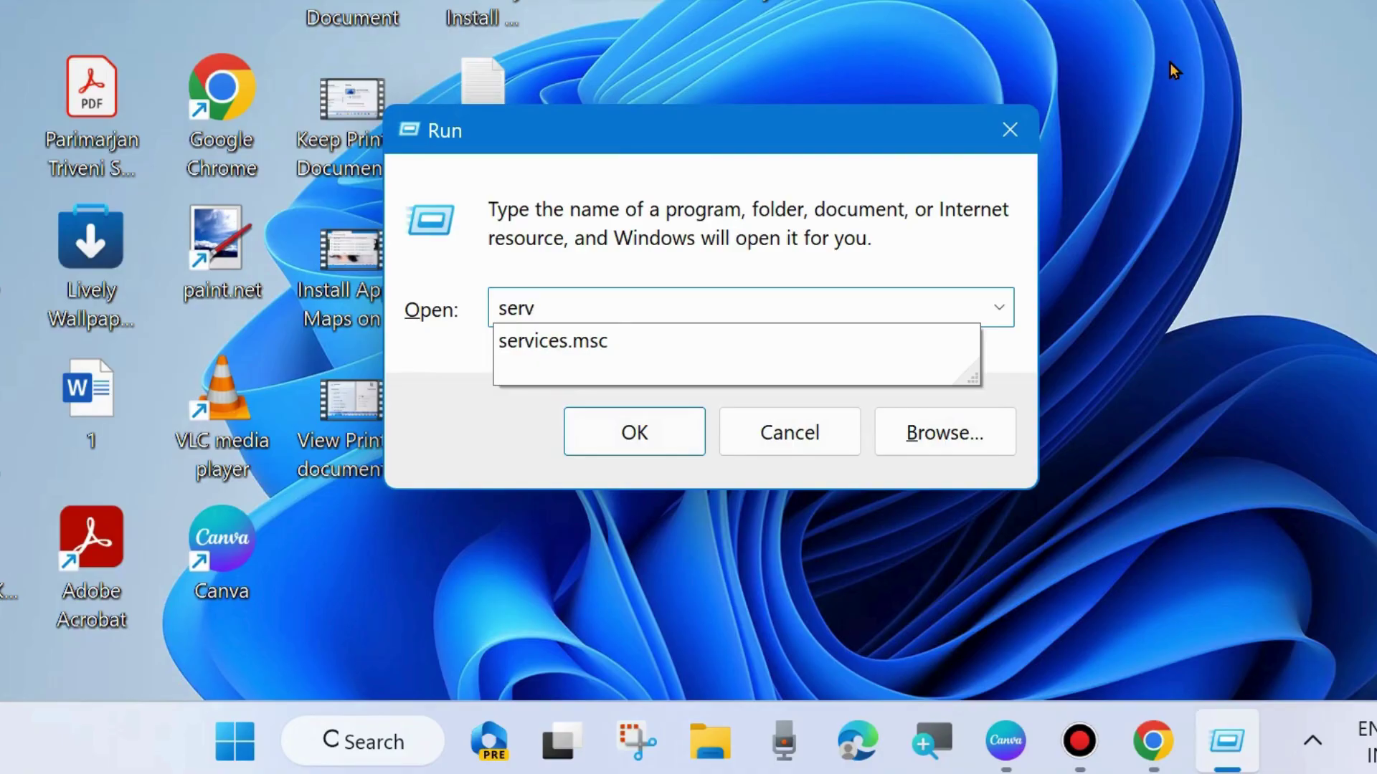
type("v")
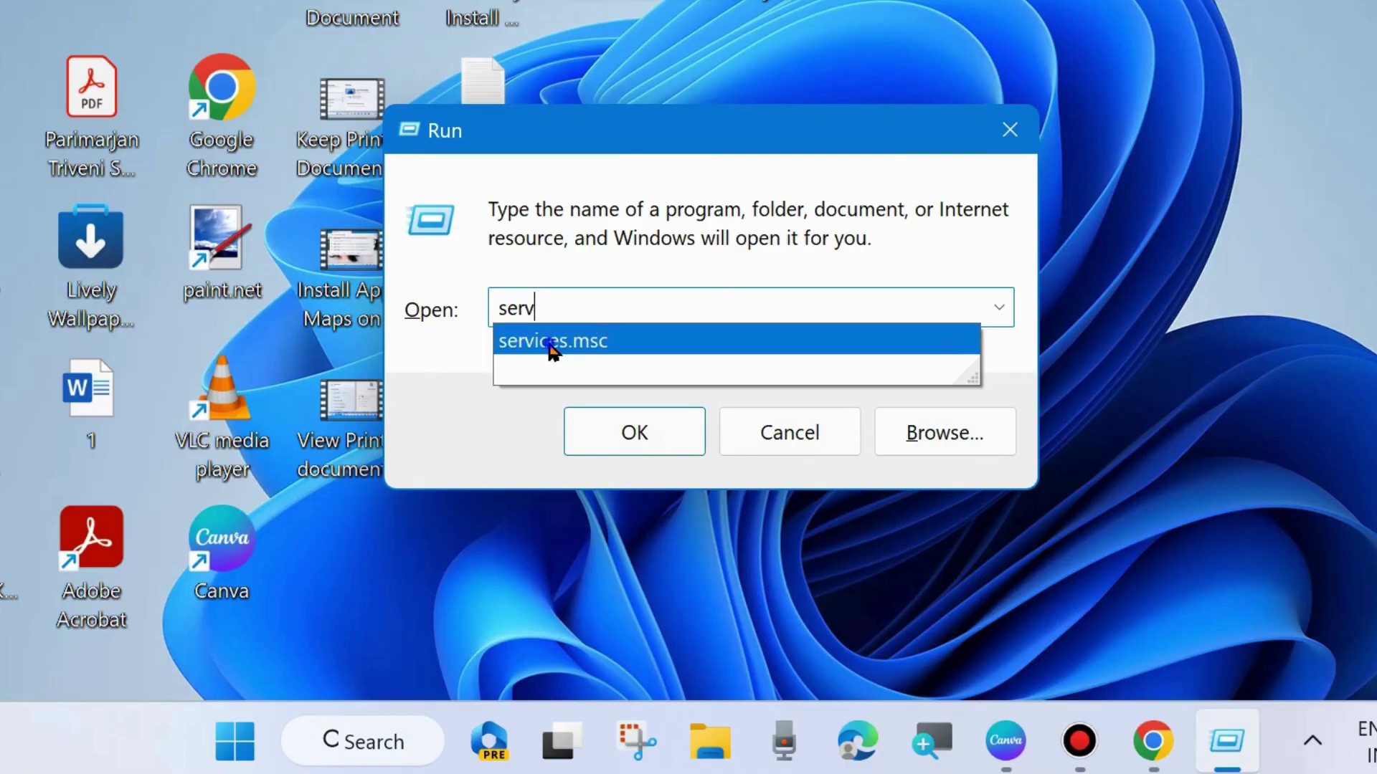
left_click(552, 348)
left_click(611, 310)
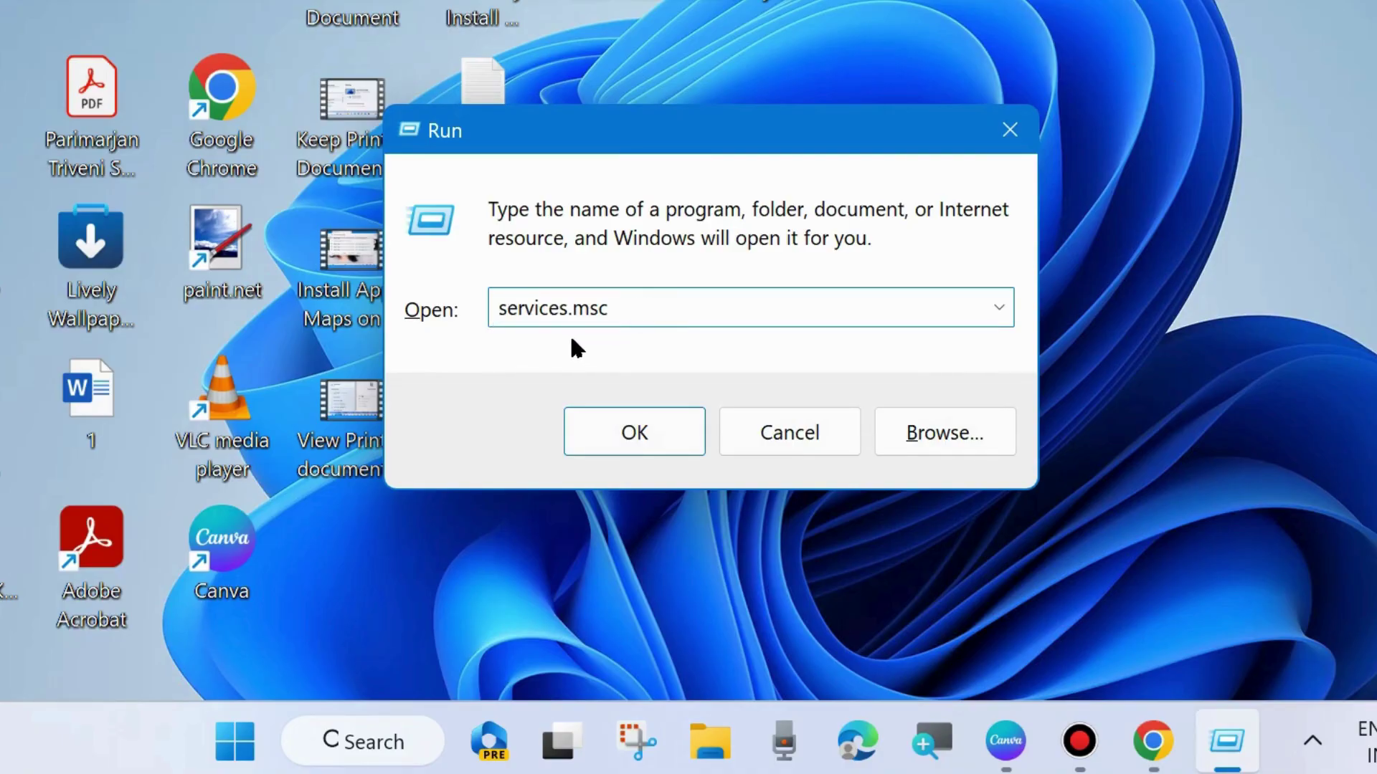
left_click(631, 428)
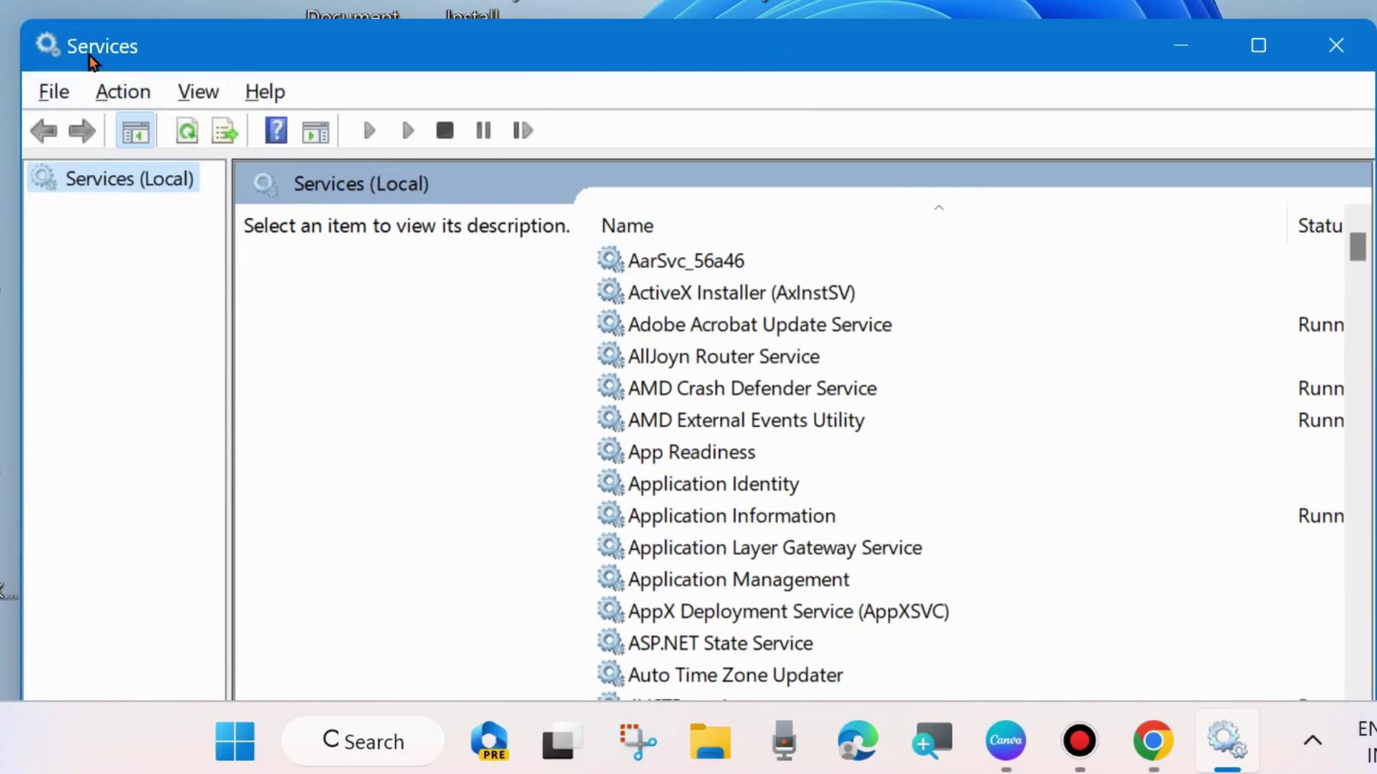
Find the Windows Search service in the services list and restart it
left_click_drag(816, 68, 779, 0)
left_click_drag(1325, 104, 1325, 593)
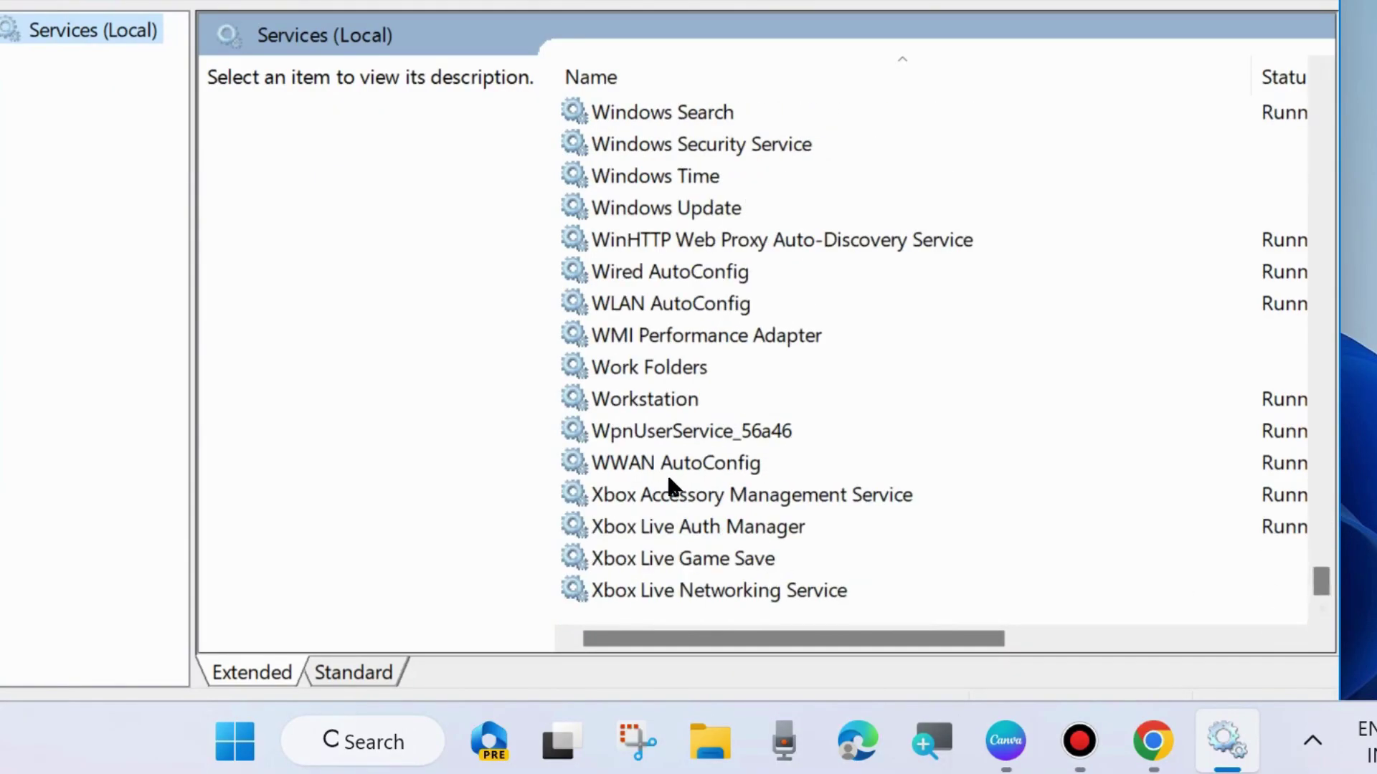
scroll(669, 478, "up", 3)
left_click(642, 403)
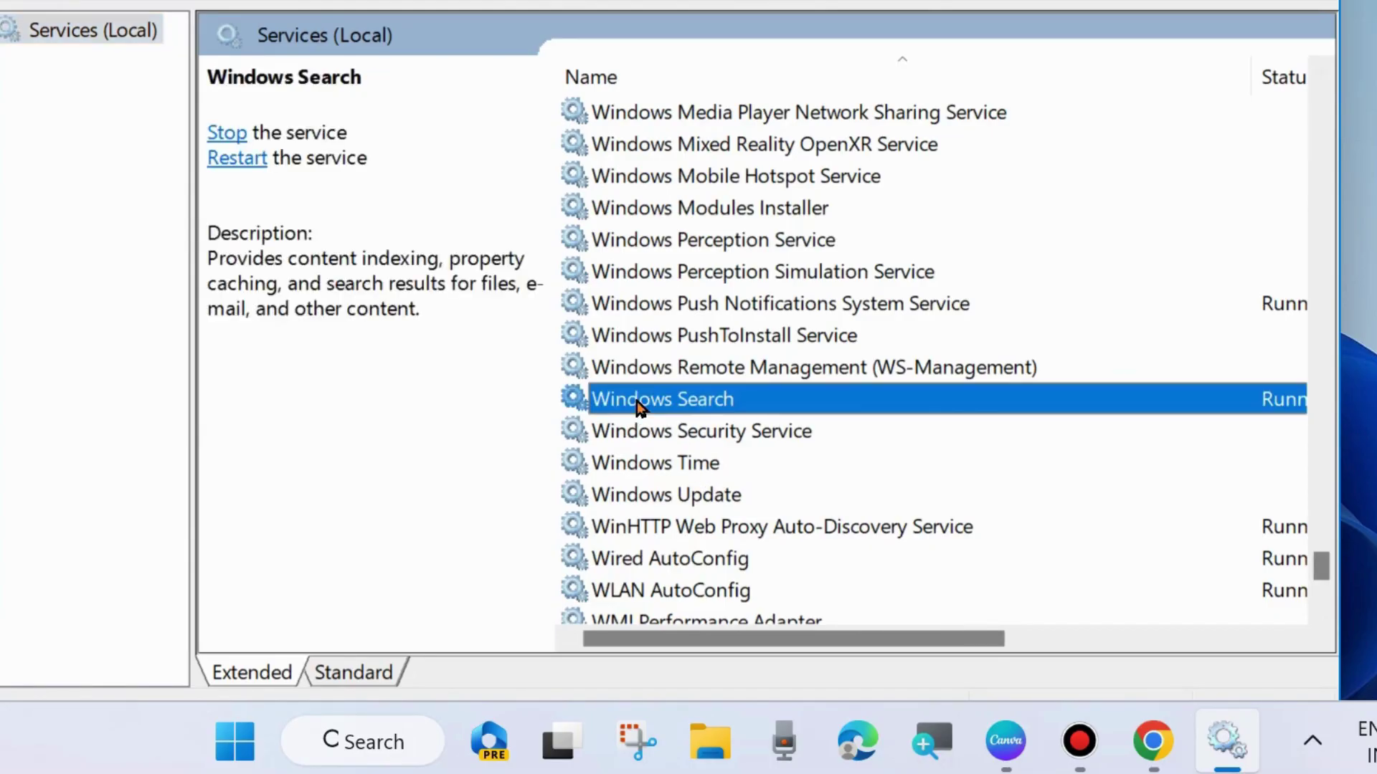
right_click(634, 408)
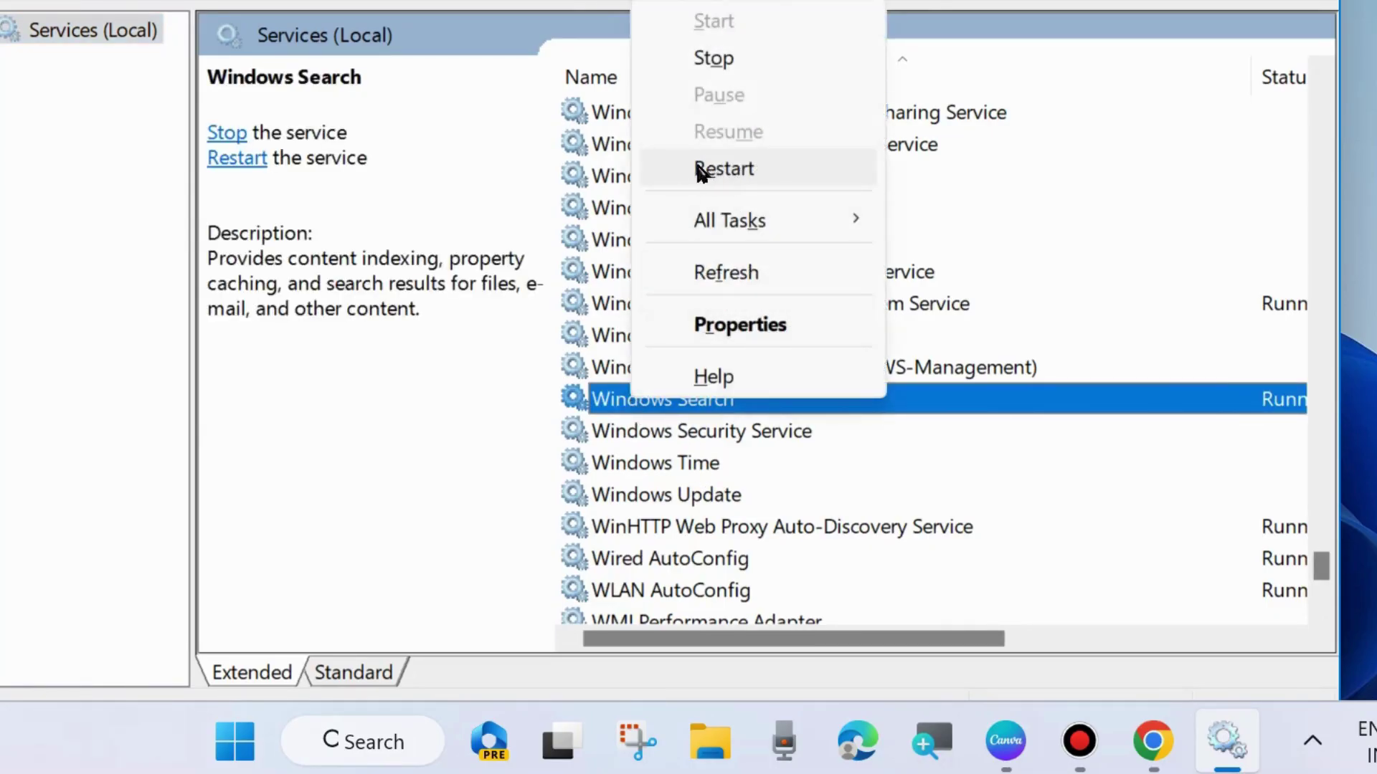
left_click(714, 174)
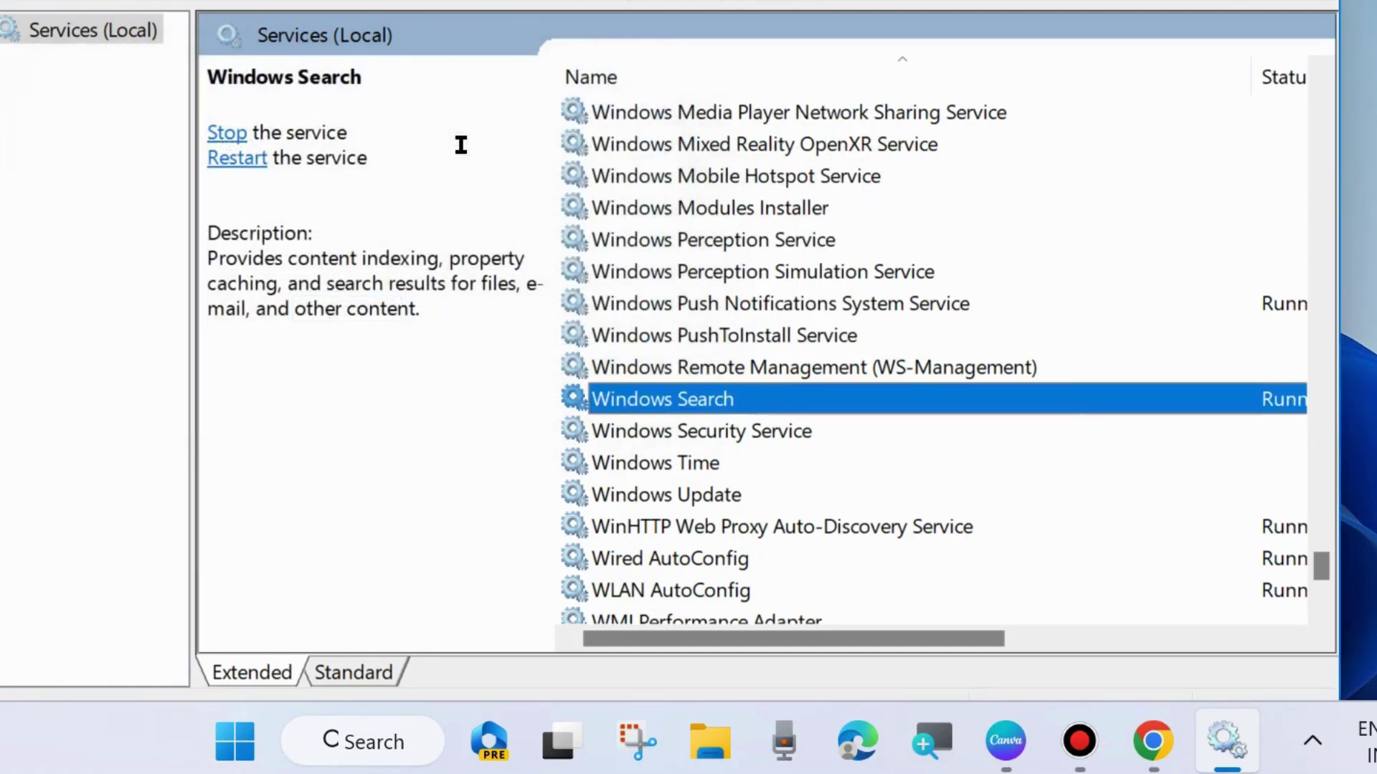
Set the Windows Search service's startup type to Automatic, apply the change and close Services
double_click(666, 401)
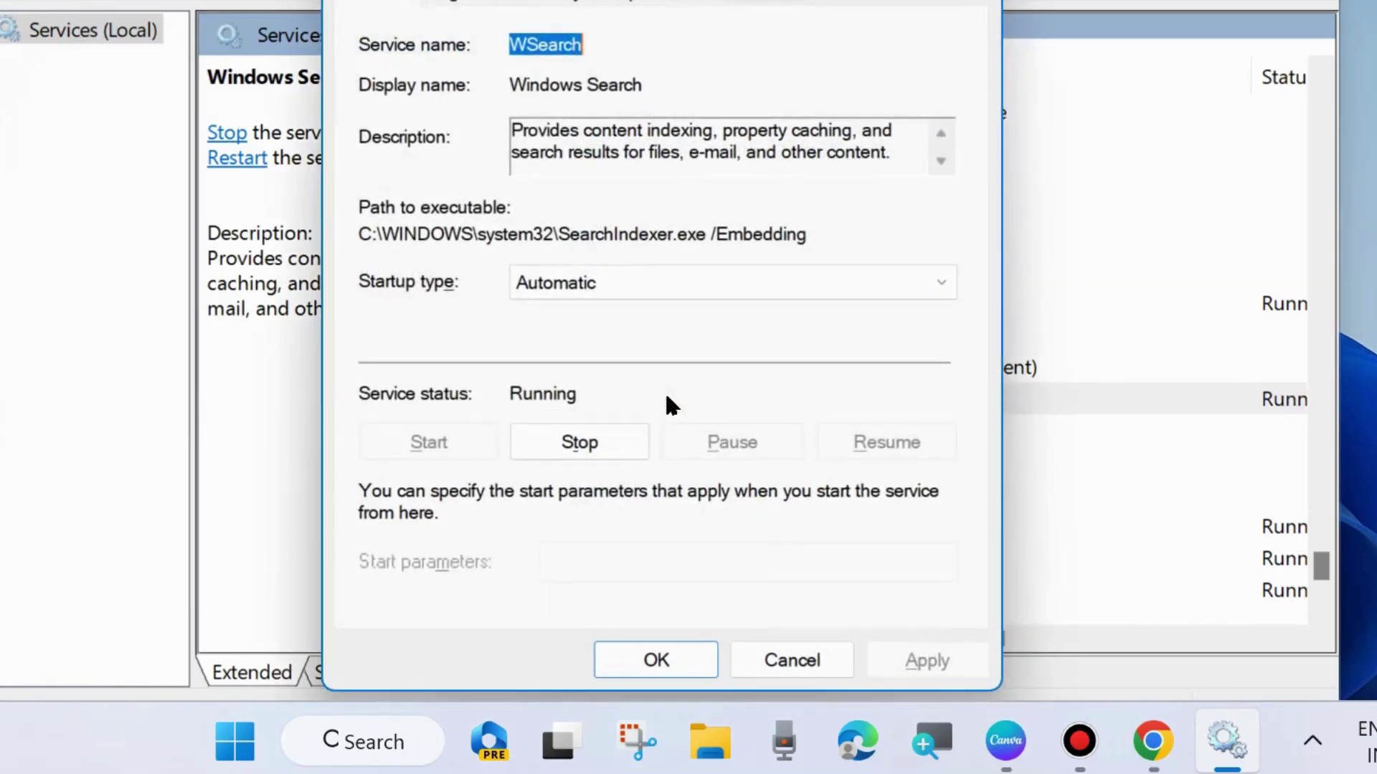
left_click(609, 279)
left_click(602, 338)
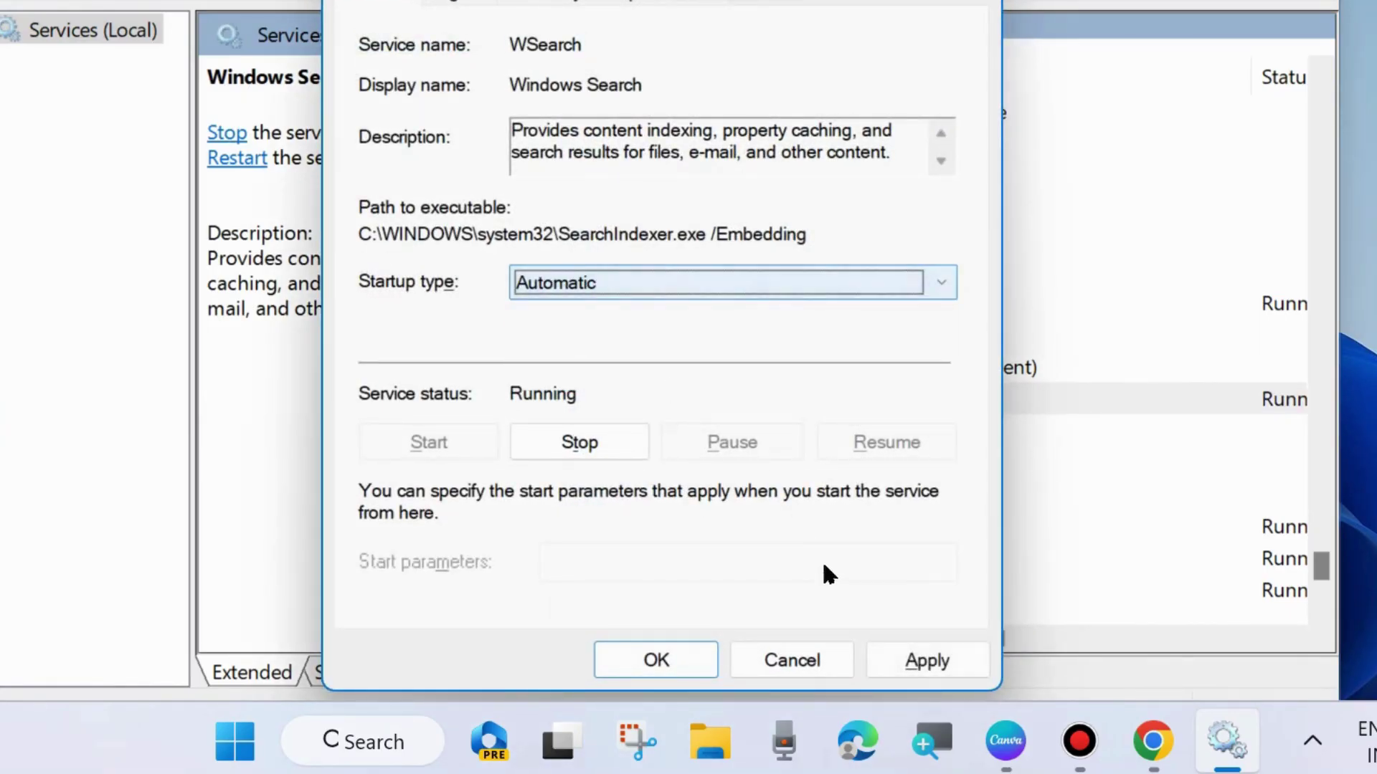
left_click(922, 659)
left_click(657, 661)
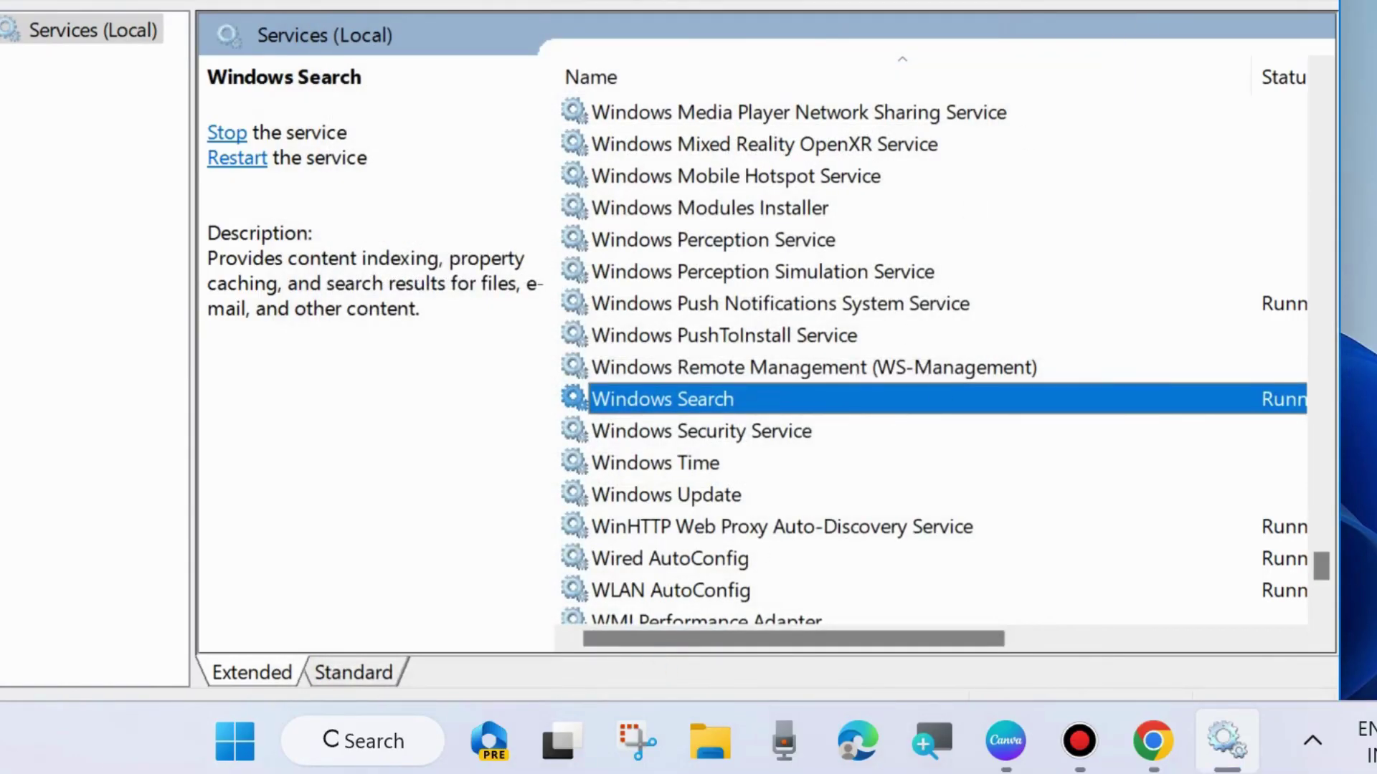
key("alt+F4")
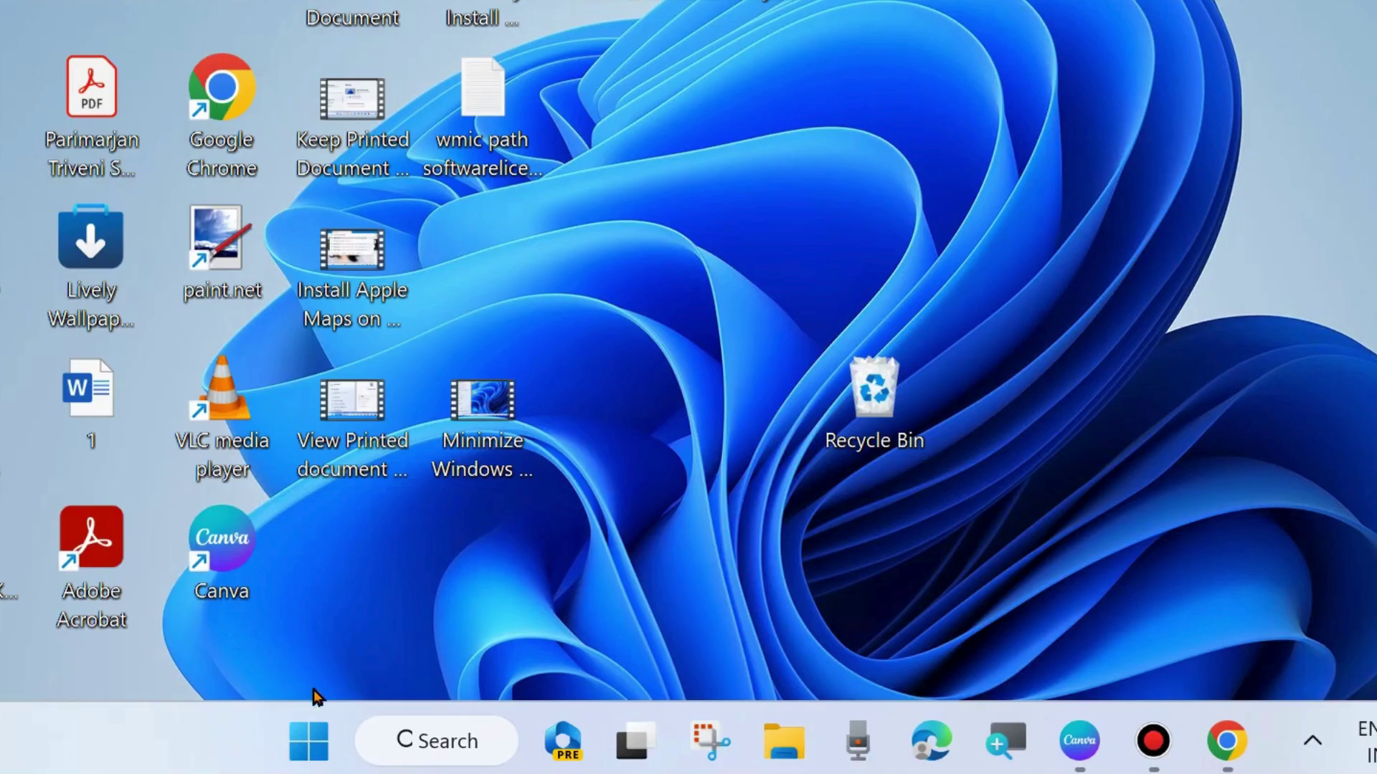
Open Windows Update in Settings, review the available and pending updates, and close Settings
right_click(311, 740)
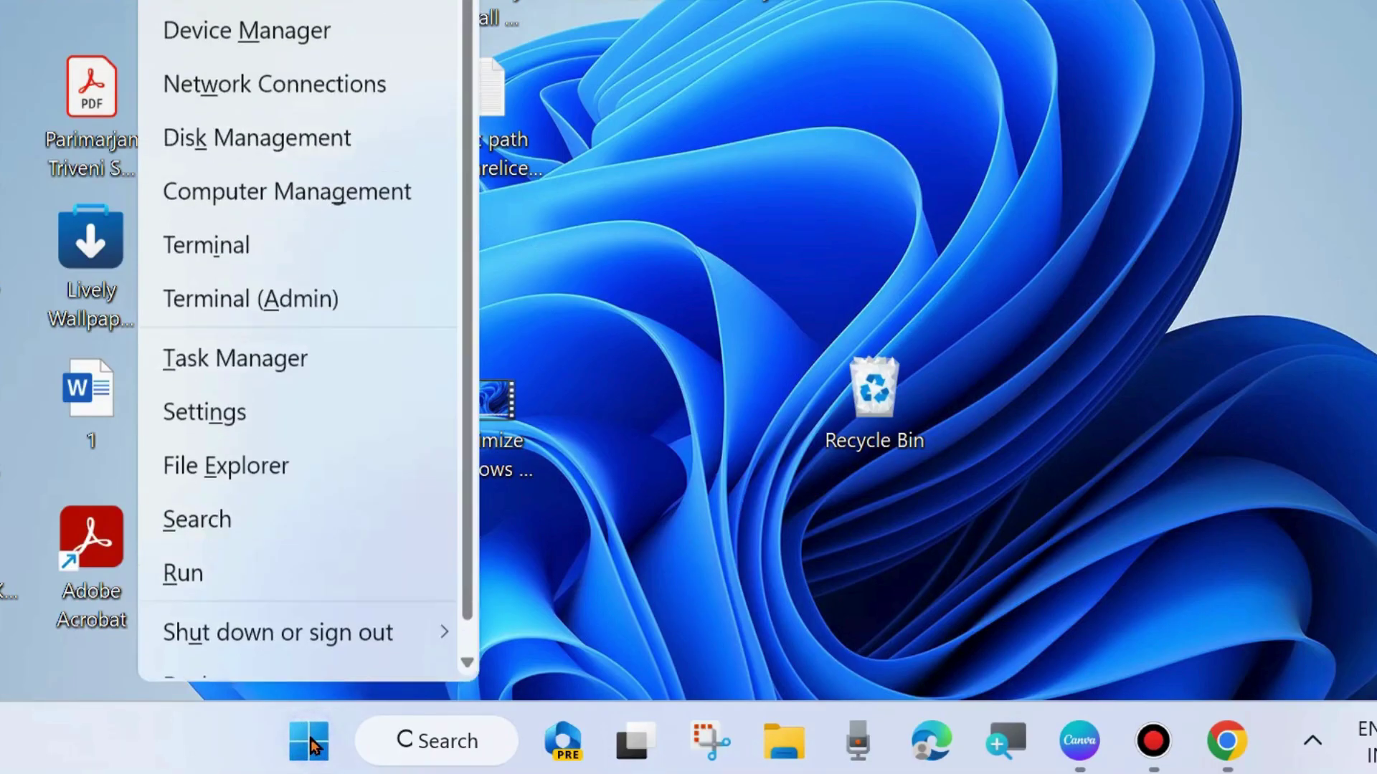
left_click(239, 429)
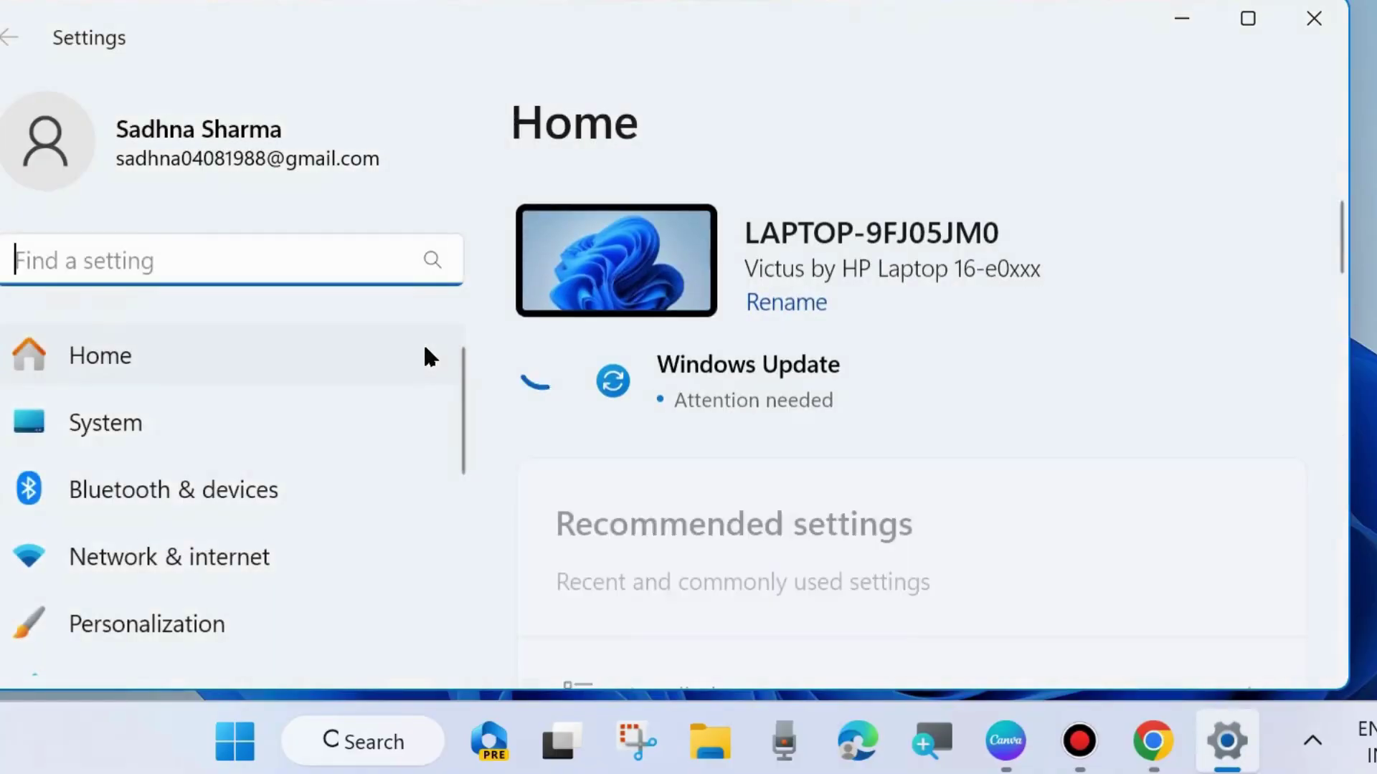
scroll(171, 504, "down", 5)
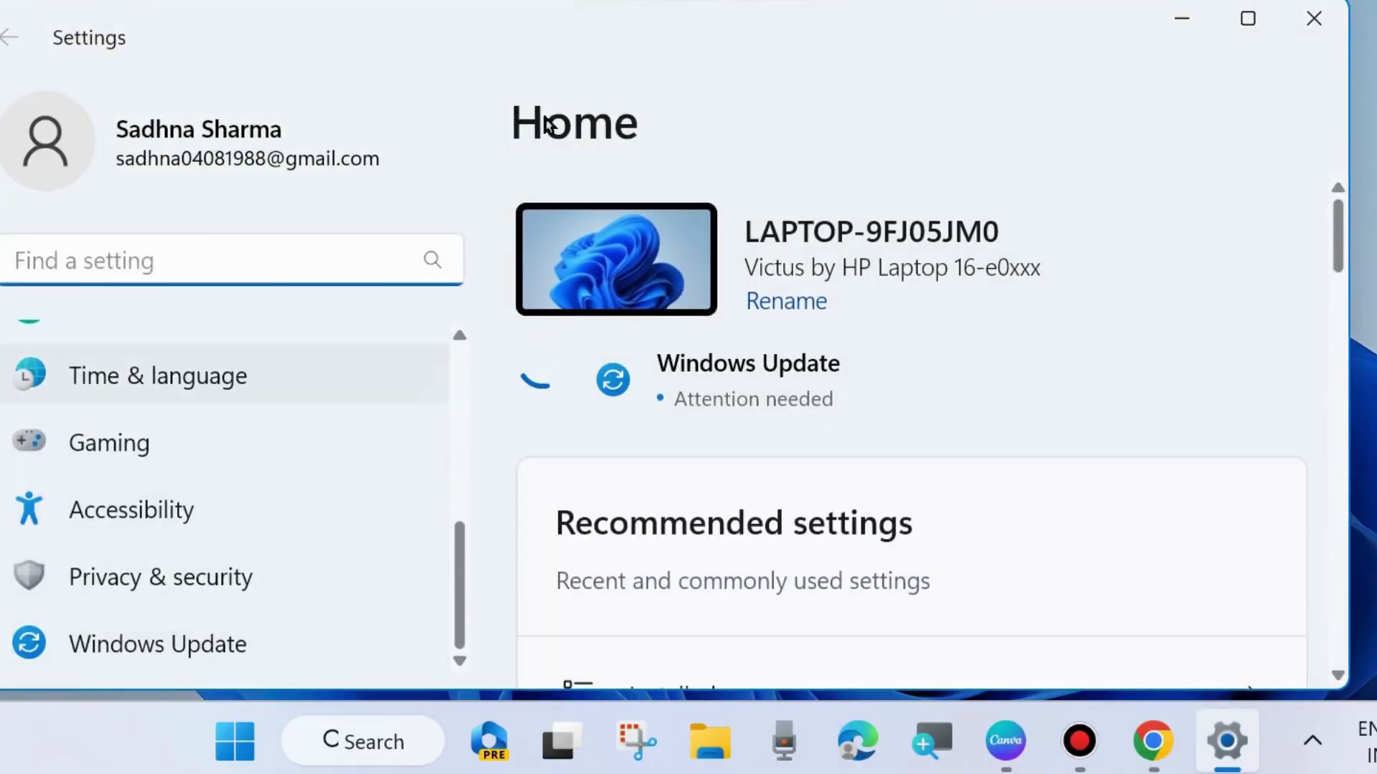
left_click_drag(521, 44, 593, 46)
left_click(217, 641)
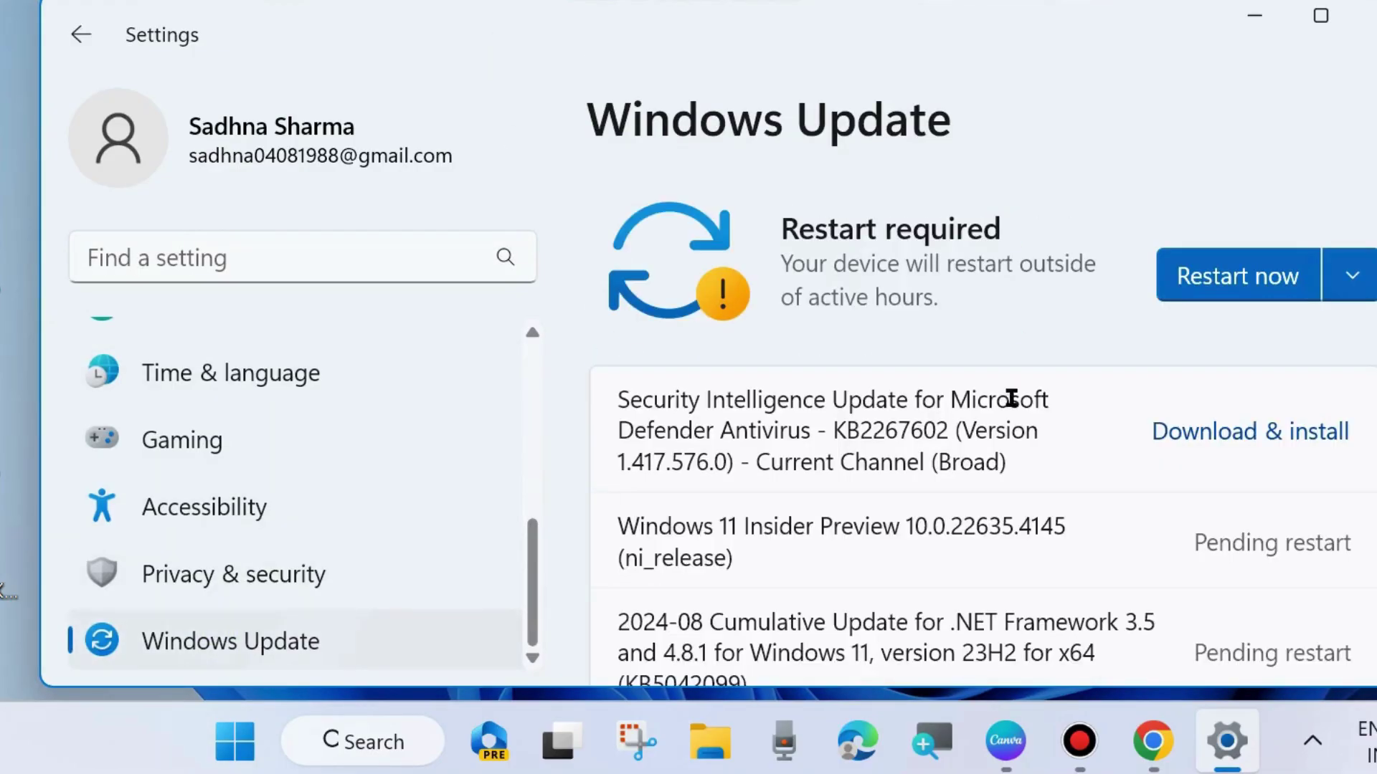
left_click_drag(1174, 52, 936, 15)
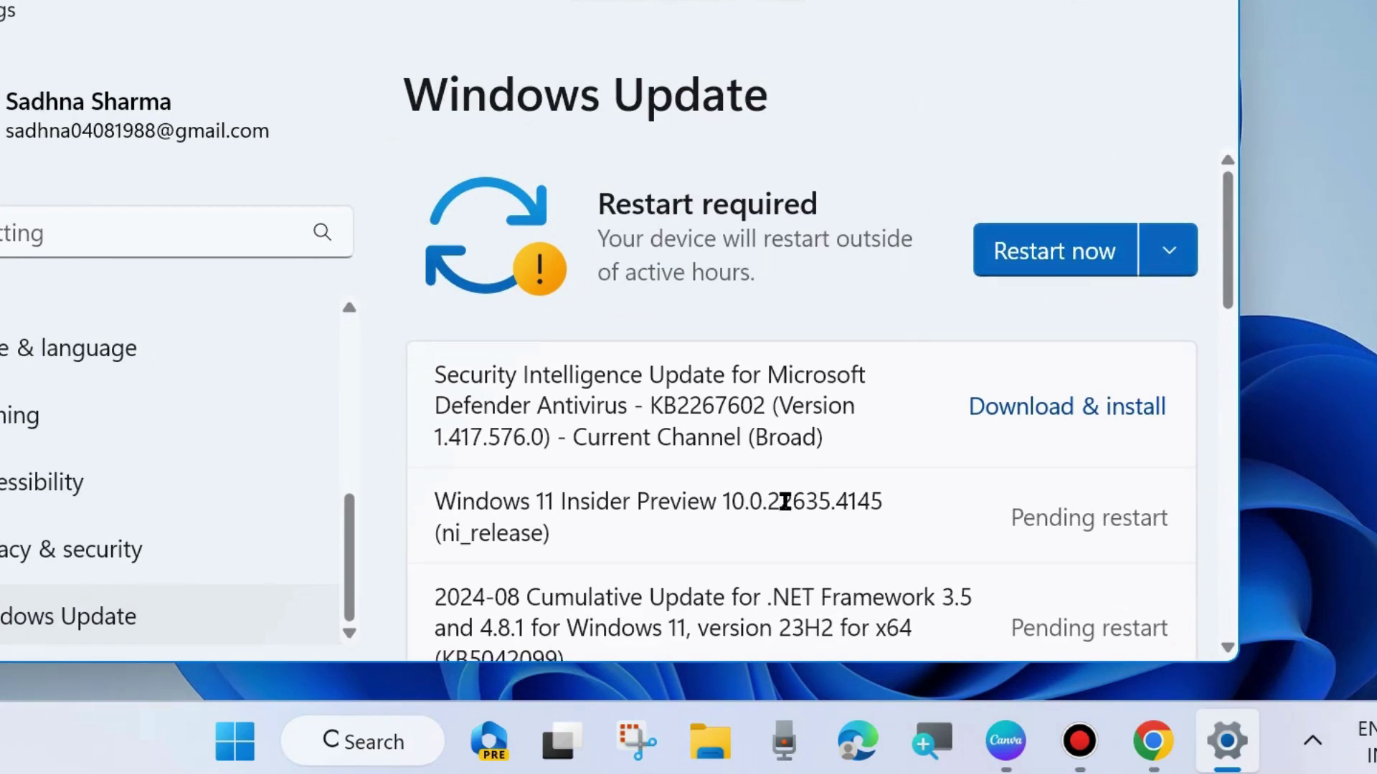
scroll(785, 502, "down", 1)
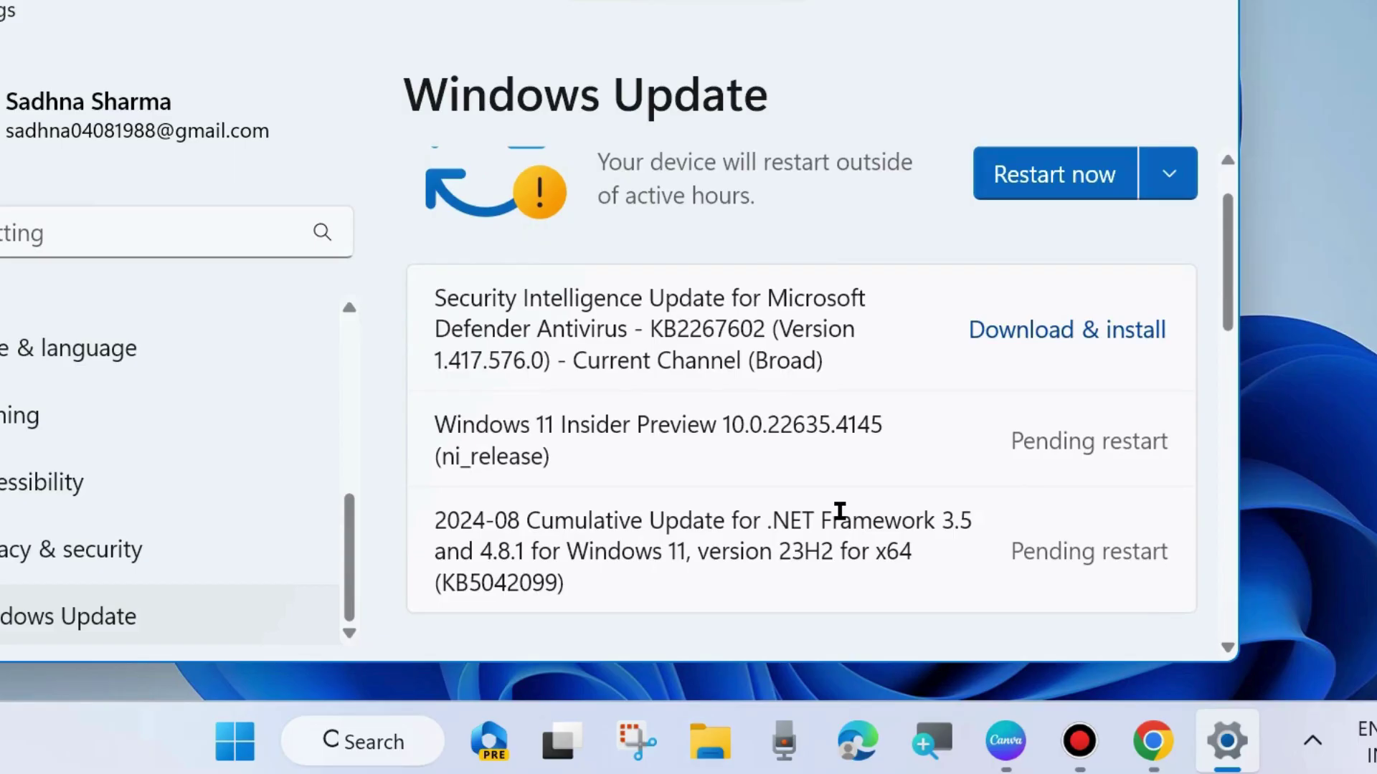
scroll(839, 510, "down", 1)
scroll(839, 511, "up", 2)
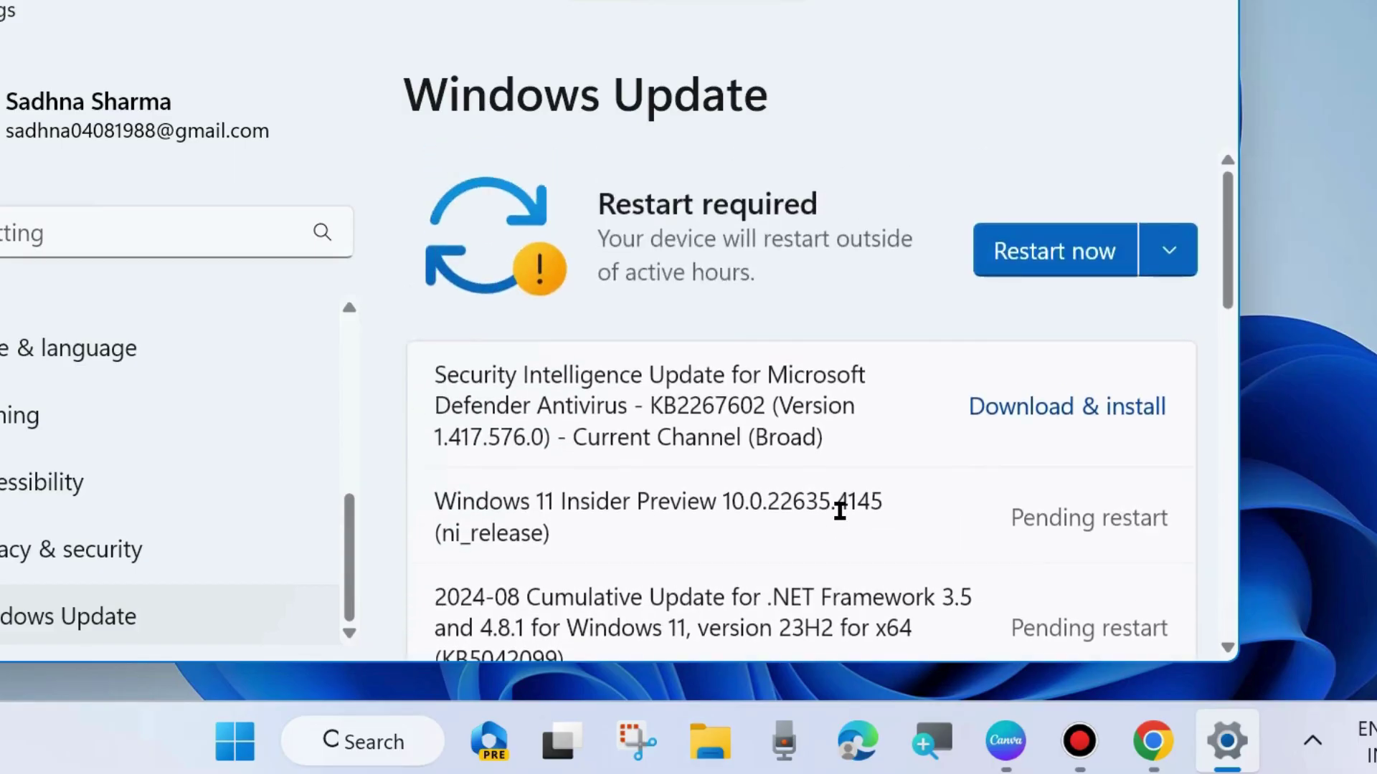
left_click(1210, 4)
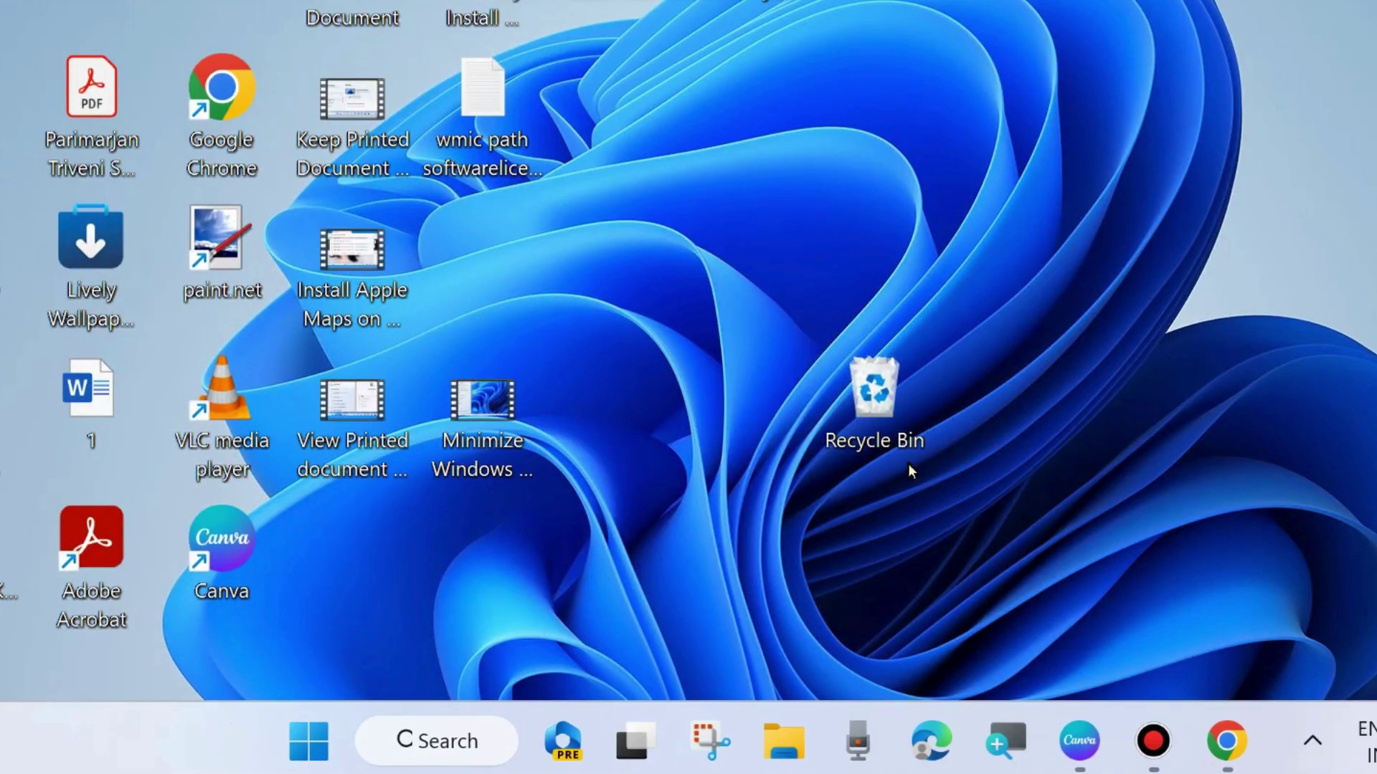
Open Settings, bring its window fully into view, and go to the Accounts settings
right_click(307, 748)
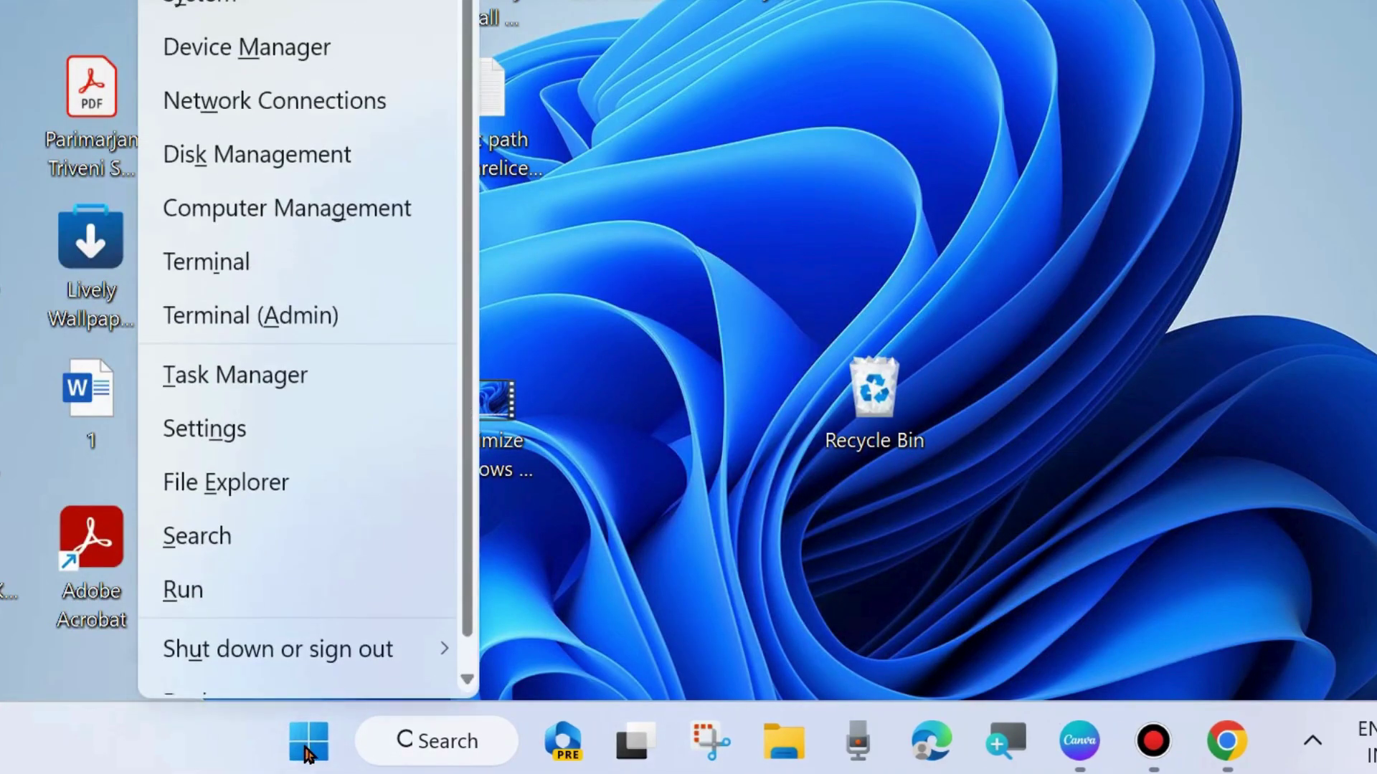
left_click(215, 430)
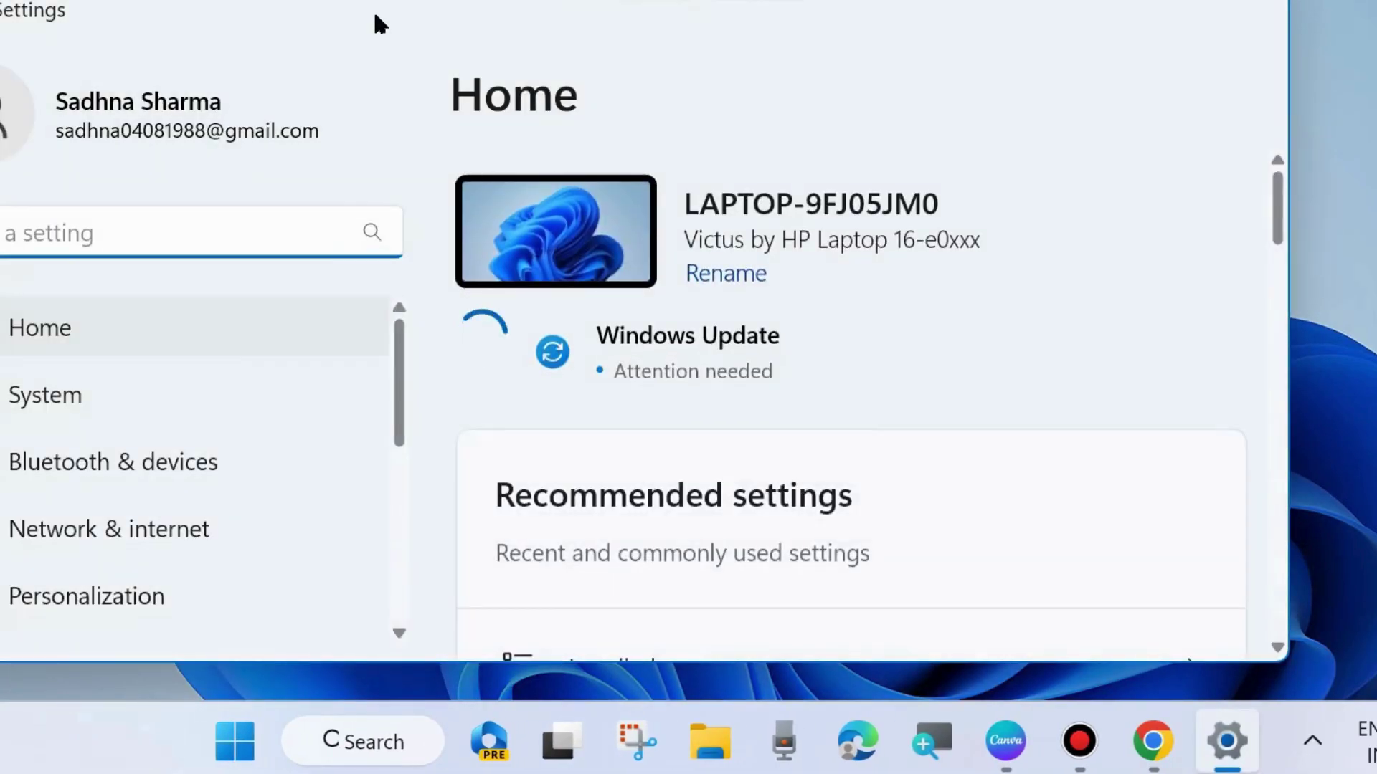
left_click_drag(374, 14, 477, 40)
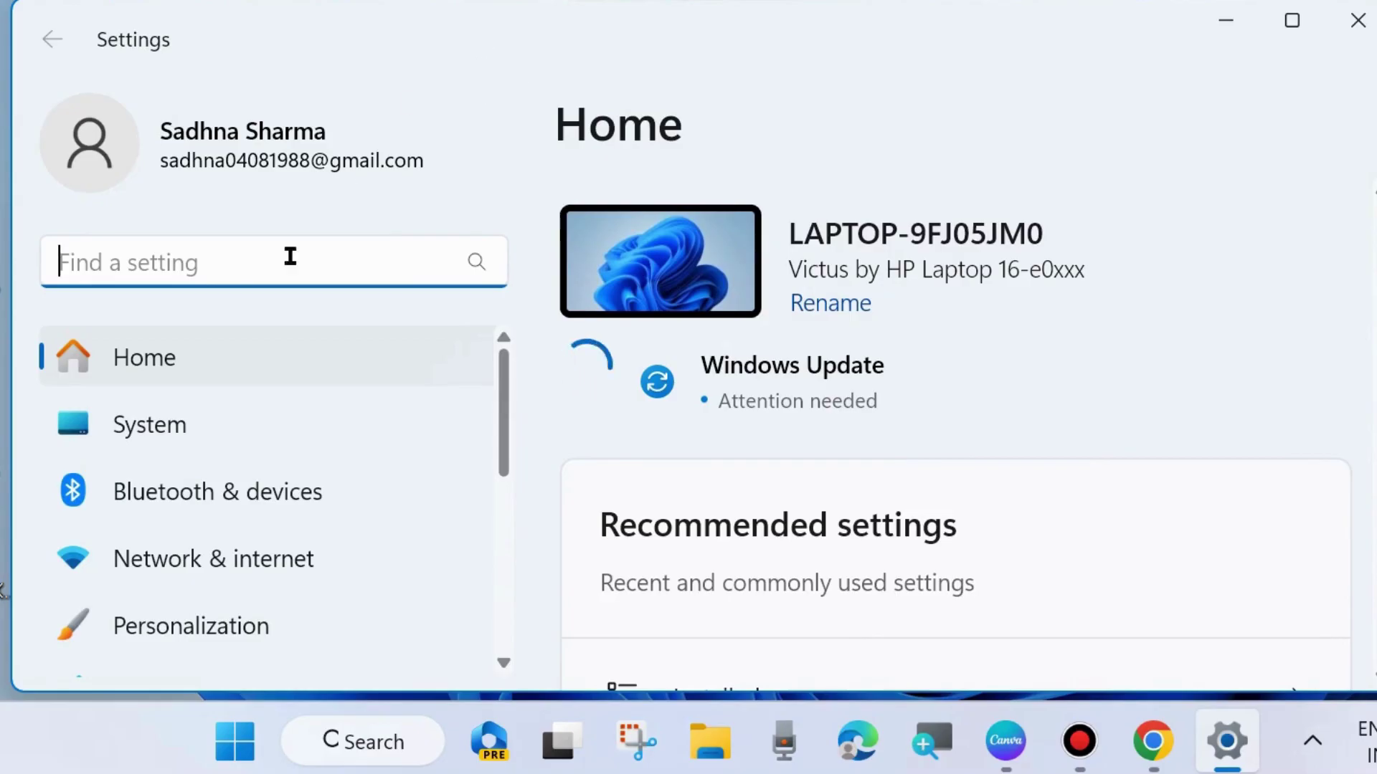
scroll(318, 511, "down", 4)
scroll(261, 531, "down", 3)
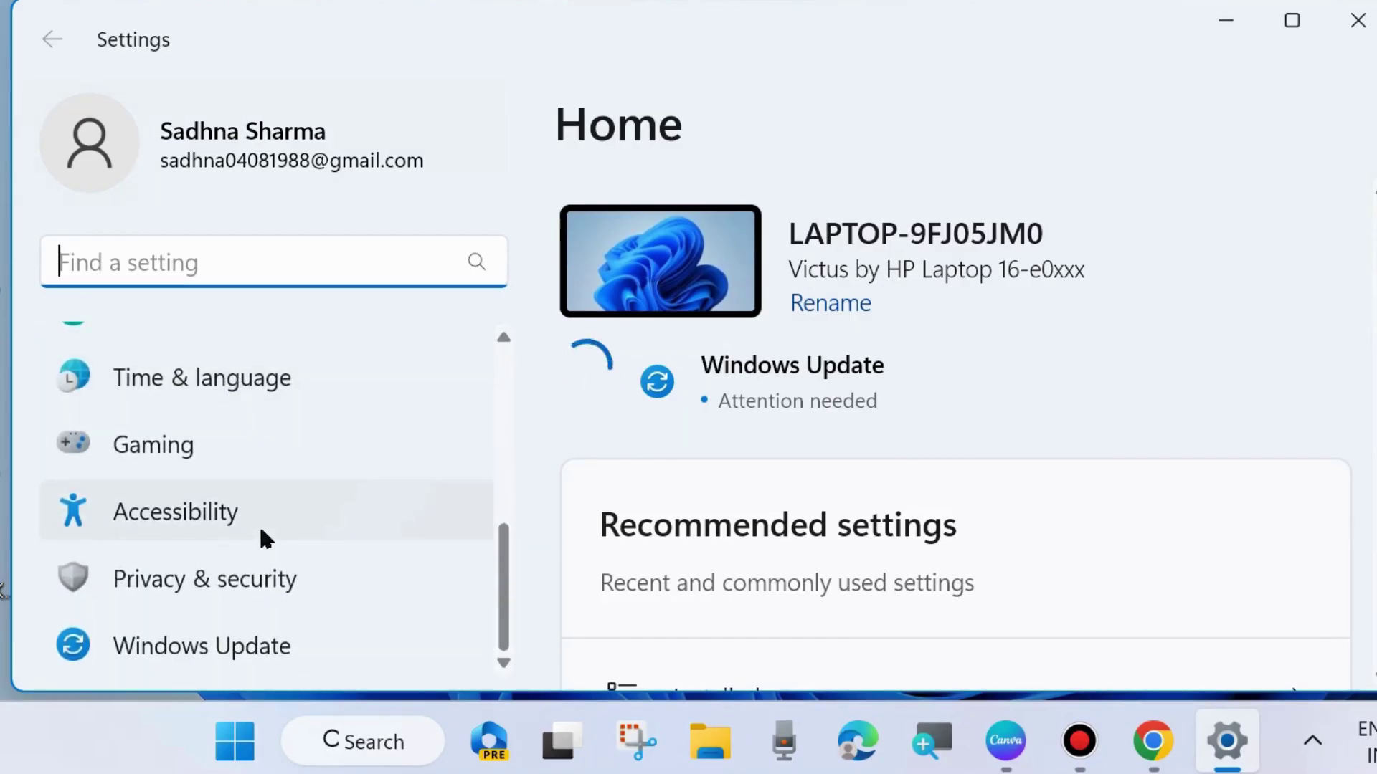
scroll(210, 512, "up", 1)
scroll(193, 502, "up", 1)
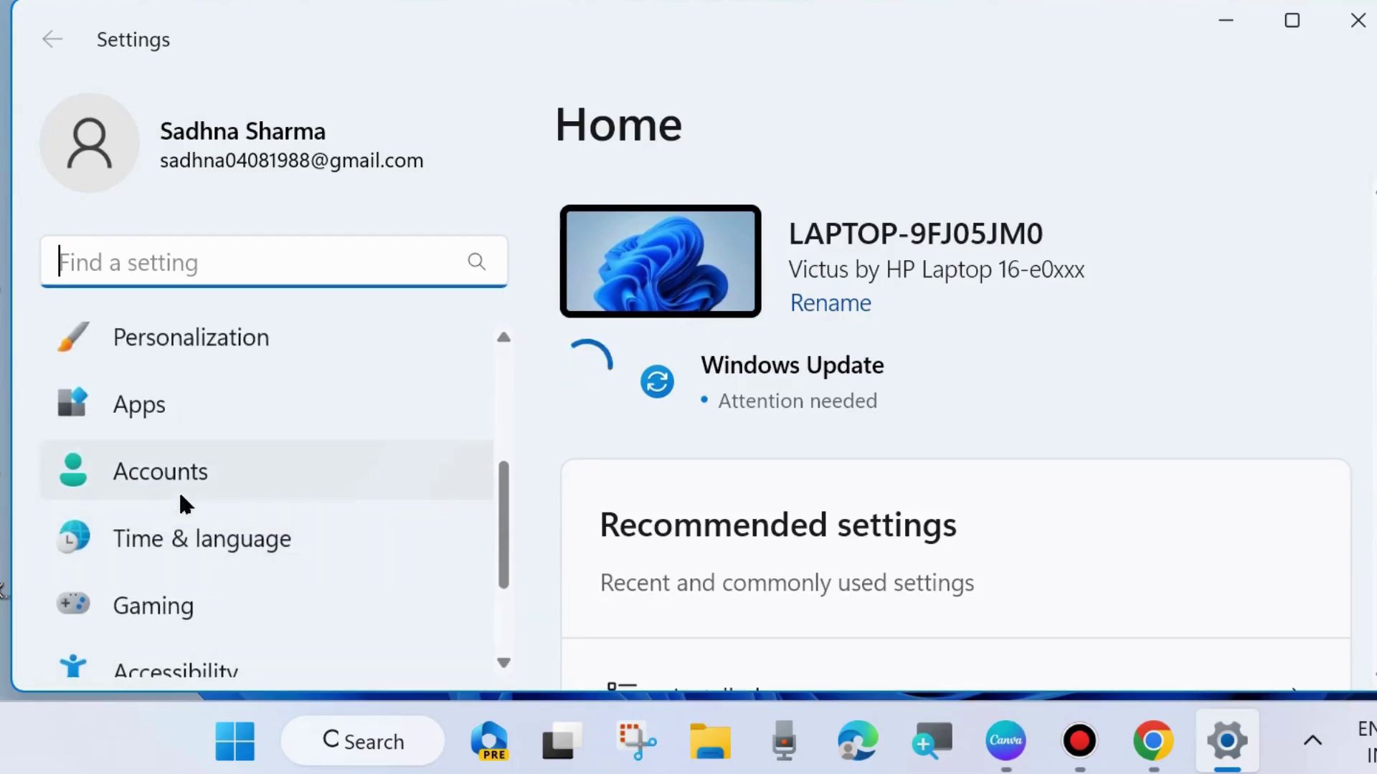
left_click(147, 473)
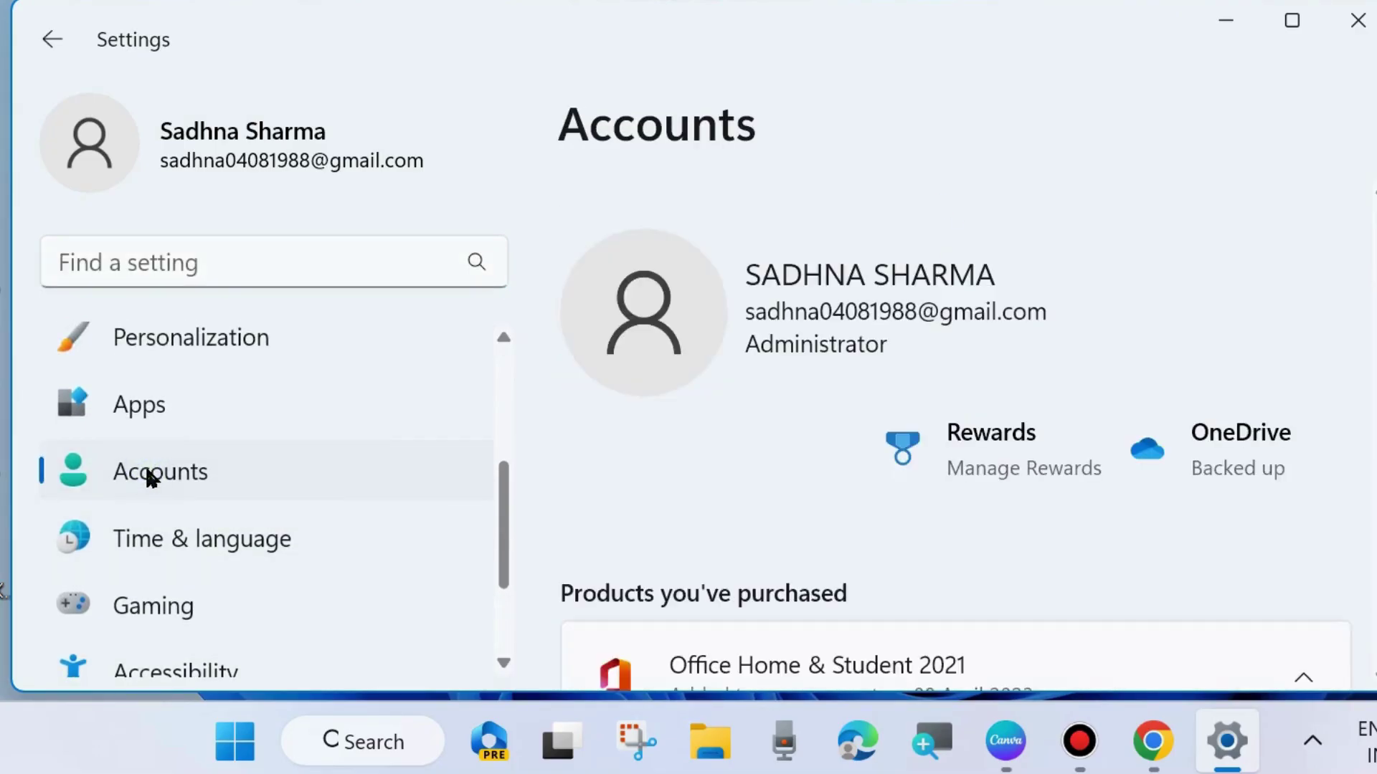
Find Other users among the account settings and open its page
scroll(760, 559, "down", 5)
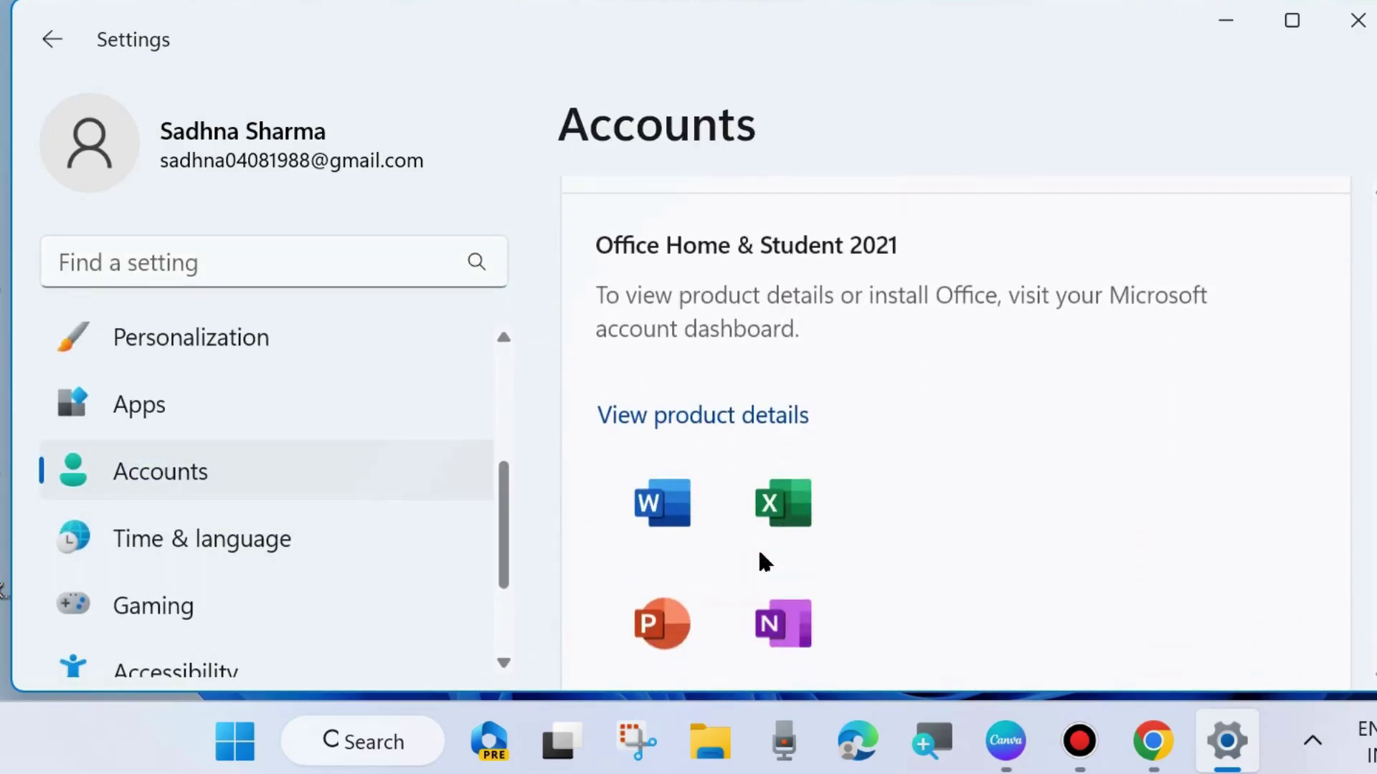
scroll(853, 572, "down", 10)
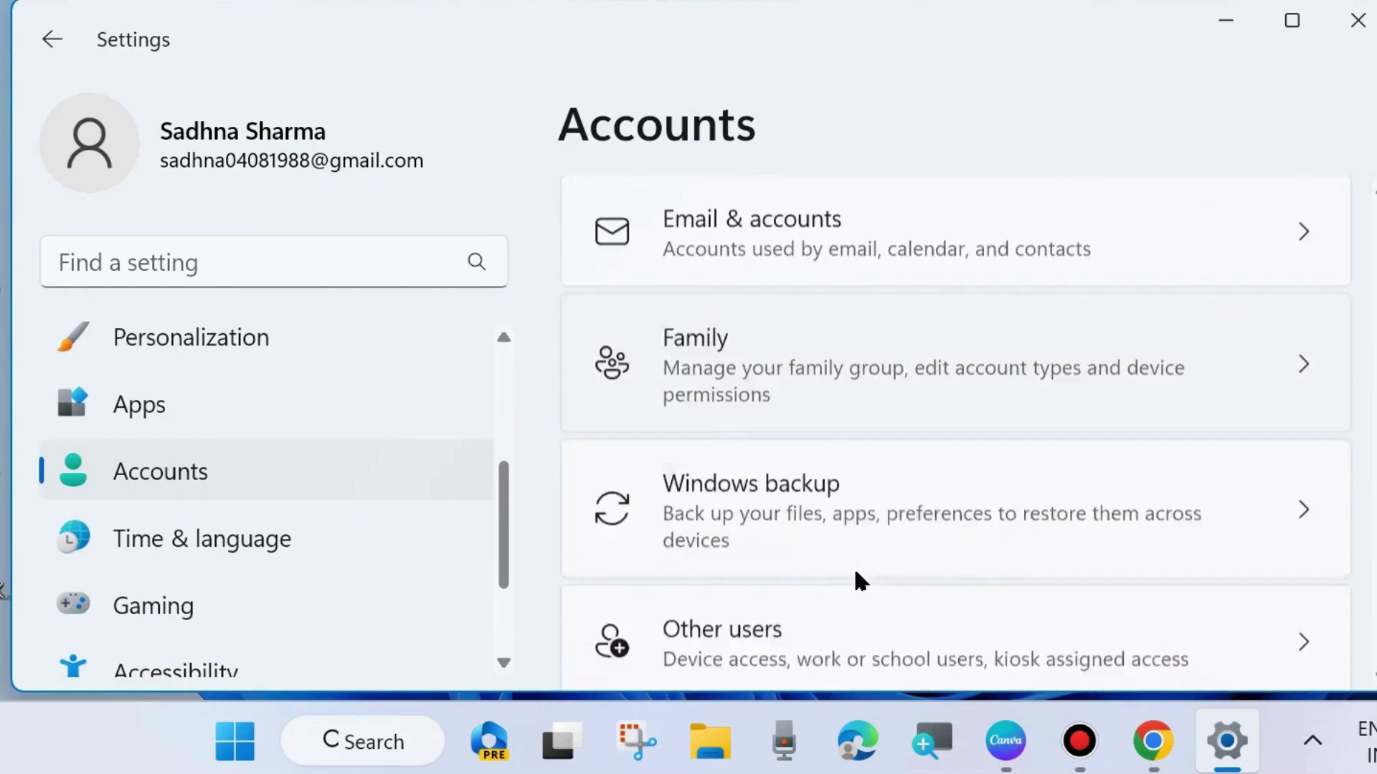
scroll(853, 567, "down", 2)
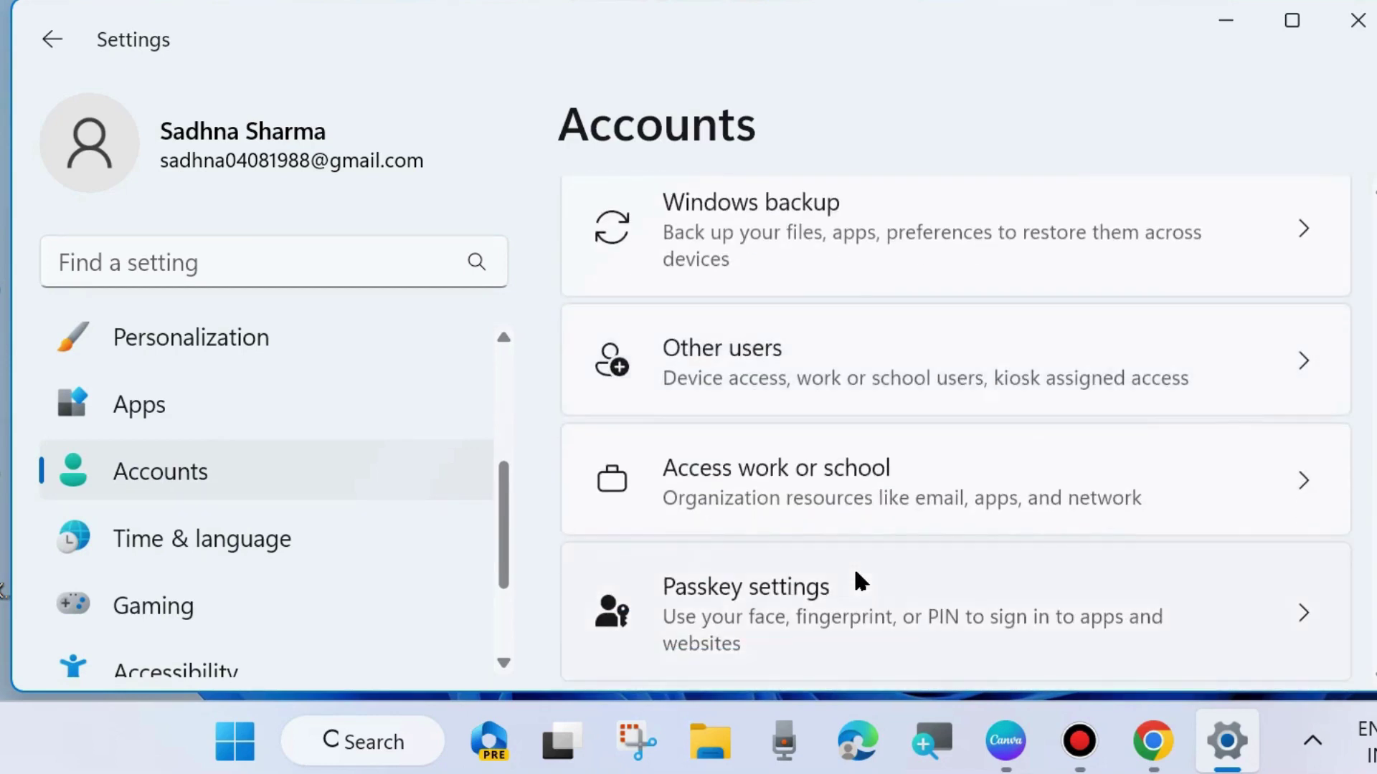
left_click(758, 360)
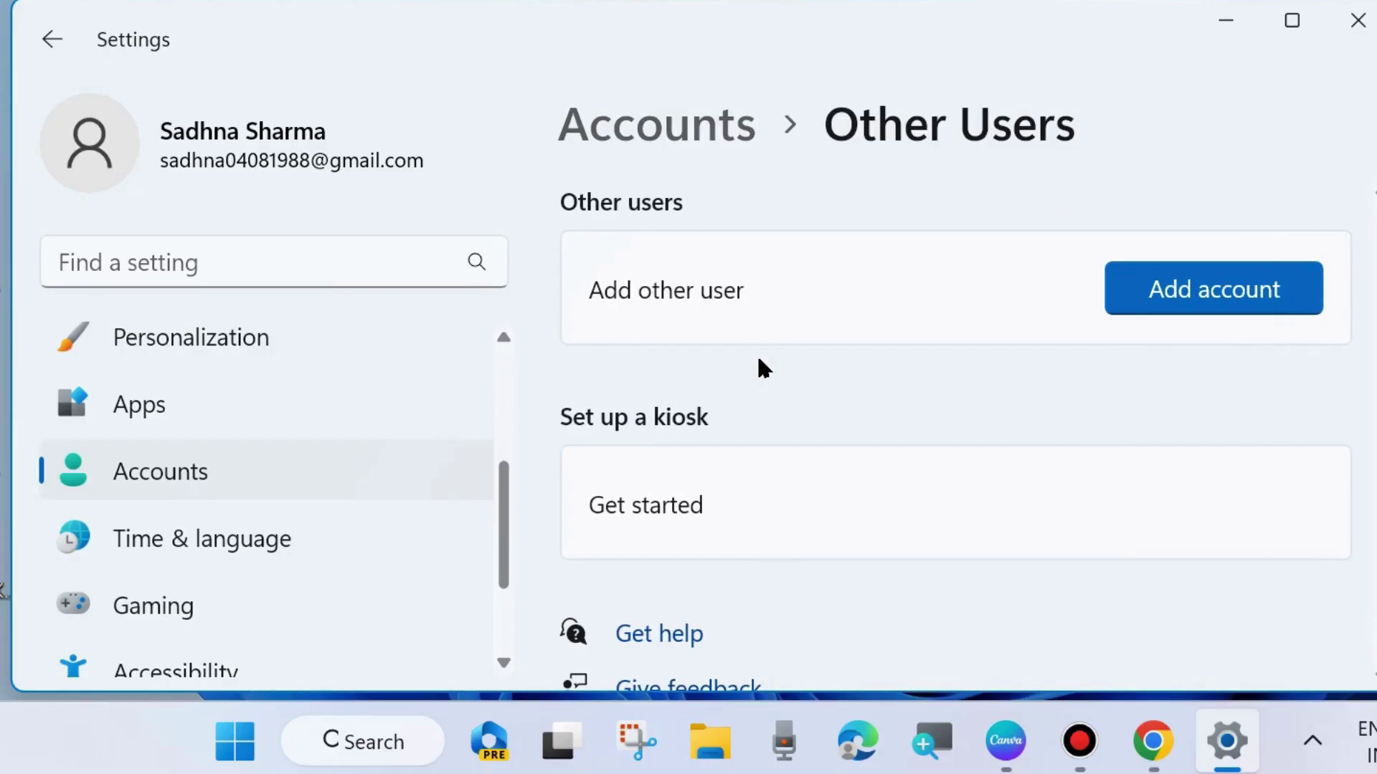
Open the form for adding another user without a Microsoft account, and close it along with Settings without creating the account
left_click_drag(861, 68, 816, 70)
scroll(729, 515, "down", 1)
scroll(731, 515, "up", 1)
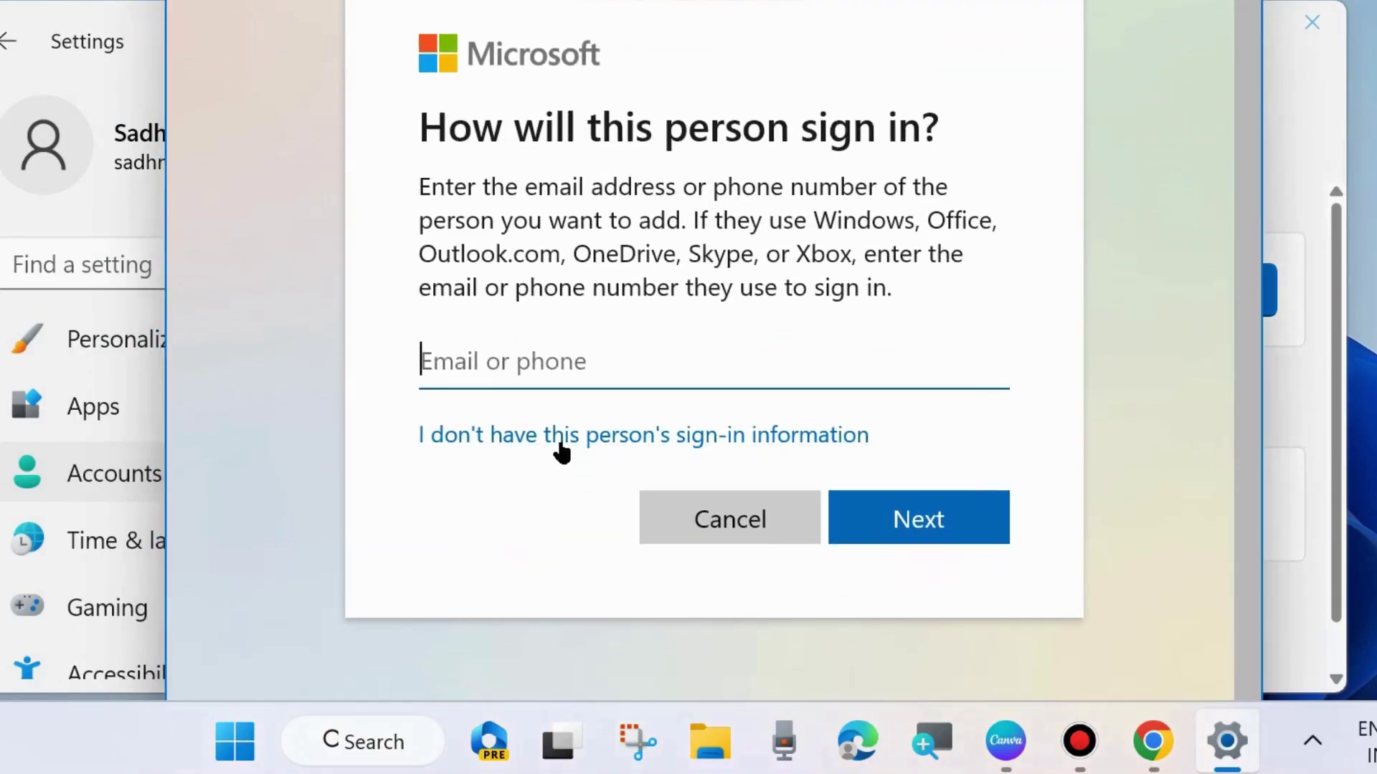
left_click(637, 440)
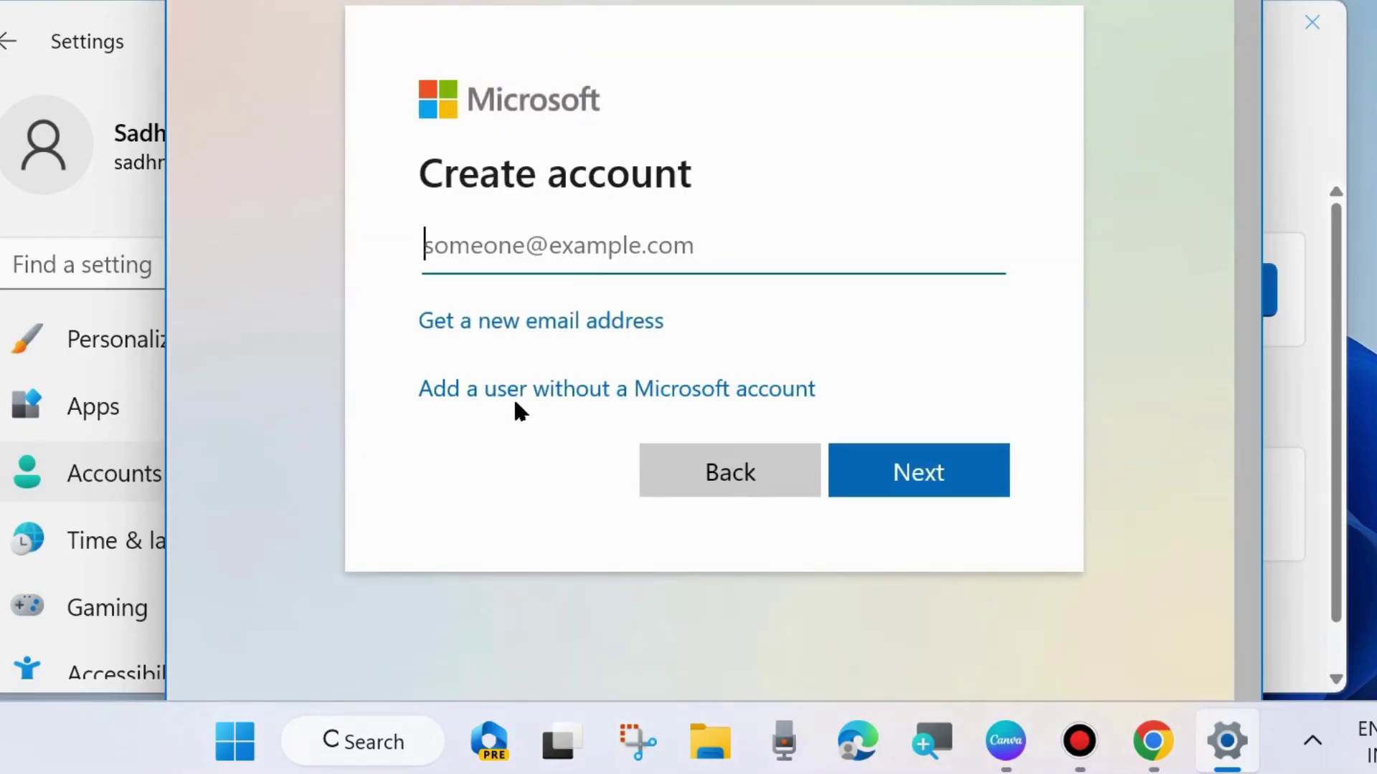
left_click(613, 392)
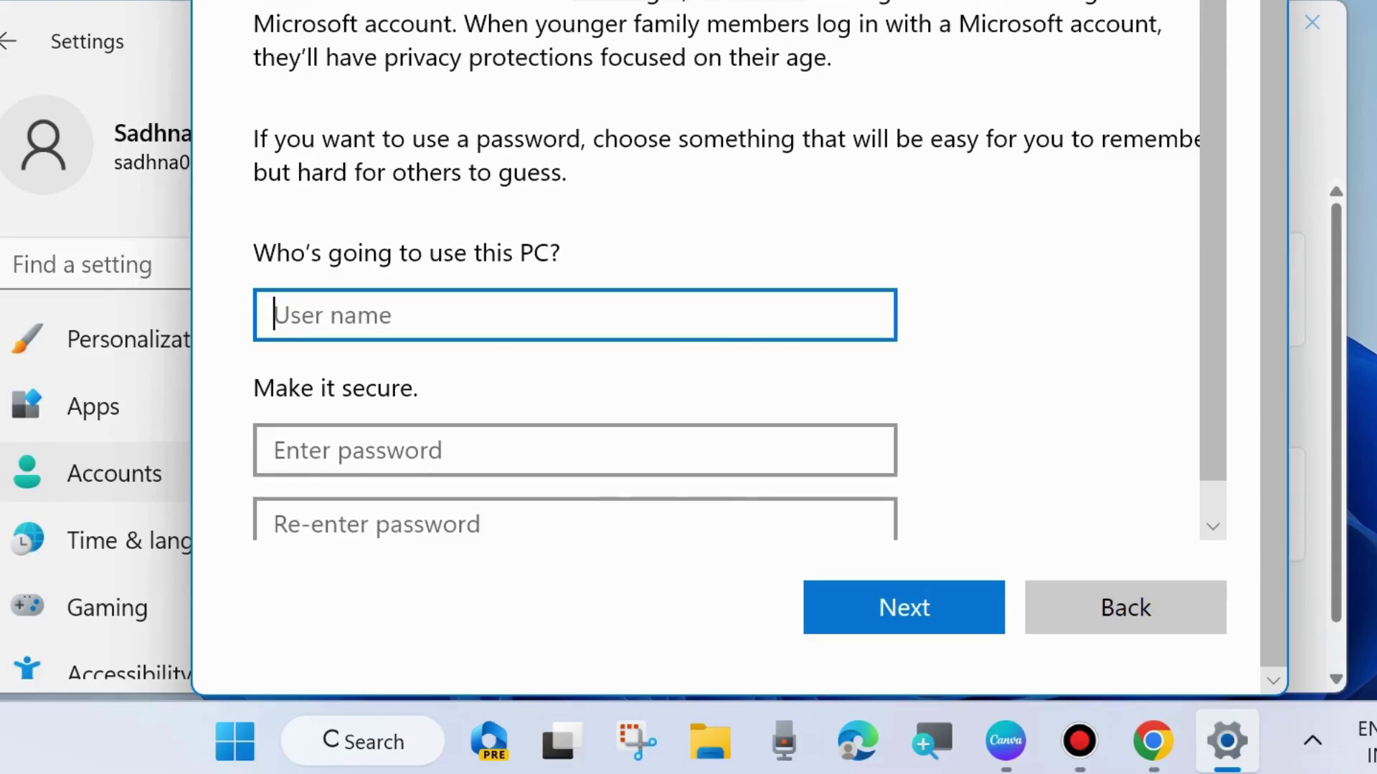
left_click(1311, 22)
left_click(1315, 21)
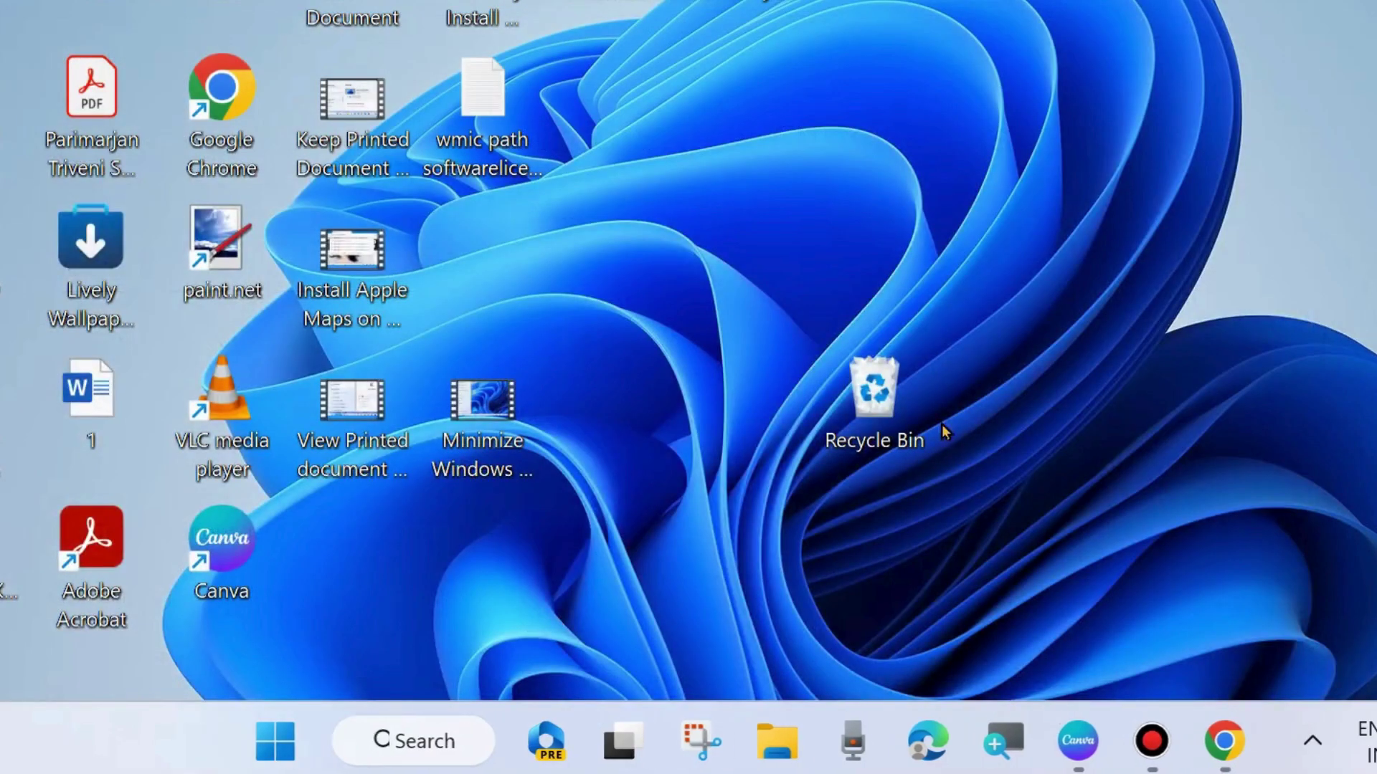